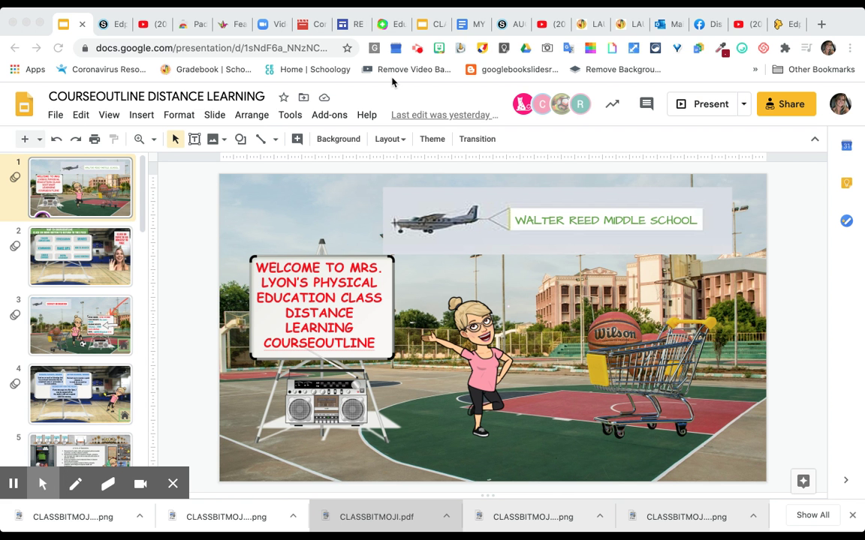
# - Make a full copy of the deck named 'Copy of COURSEOUTLINE DISTANCE LEARNING test'
pyautogui.click(63, 119)
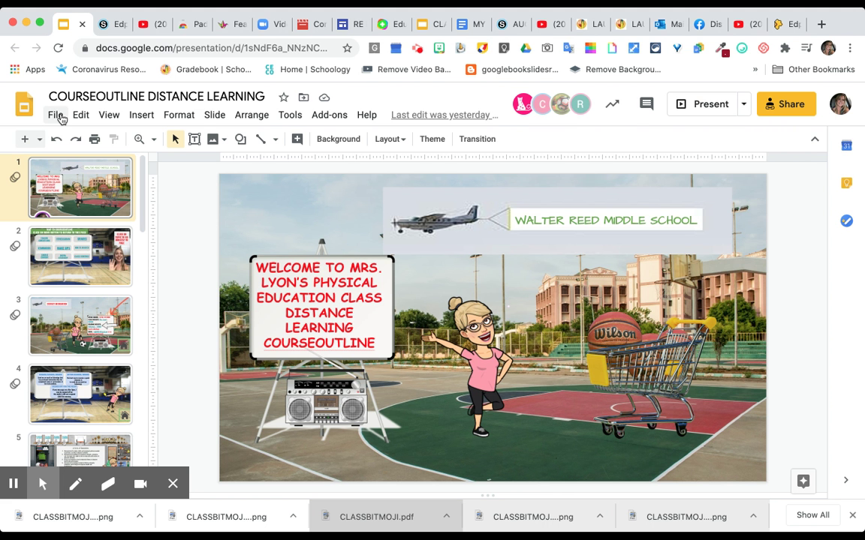
pyautogui.click(57, 116)
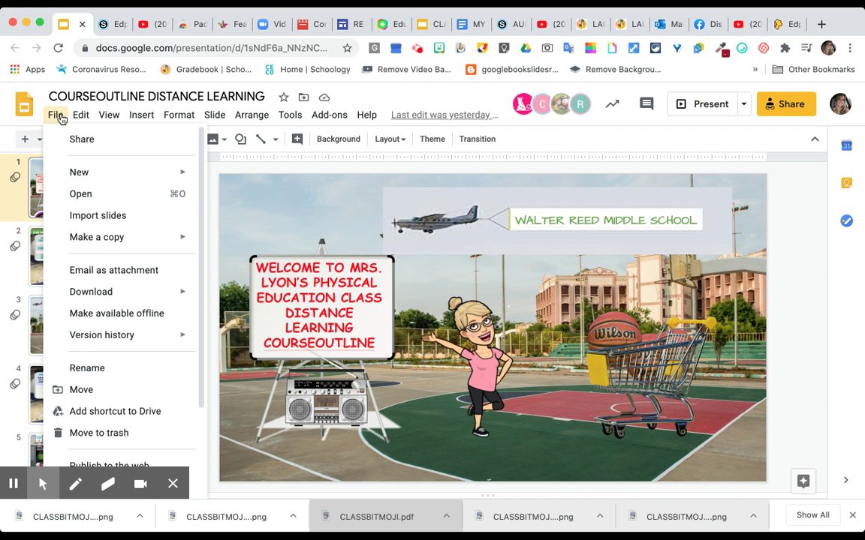
pyautogui.moveTo(80, 238)
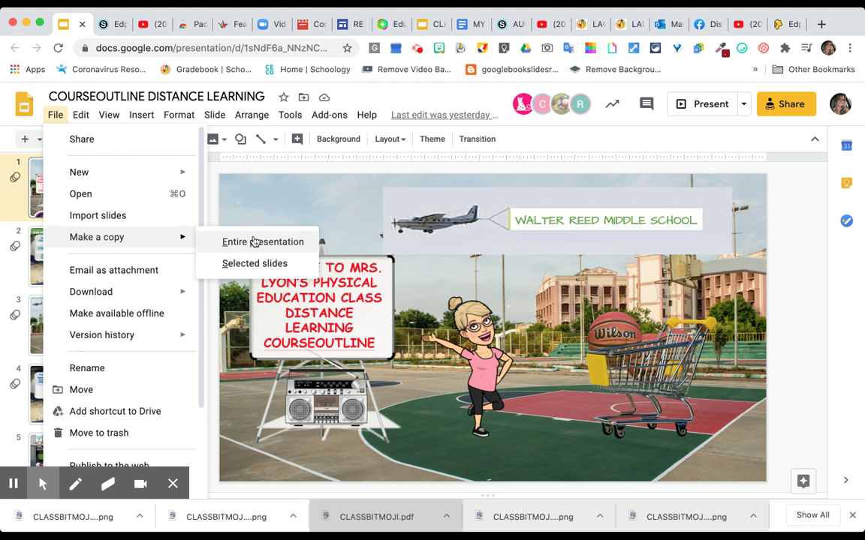
pyautogui.click(255, 241)
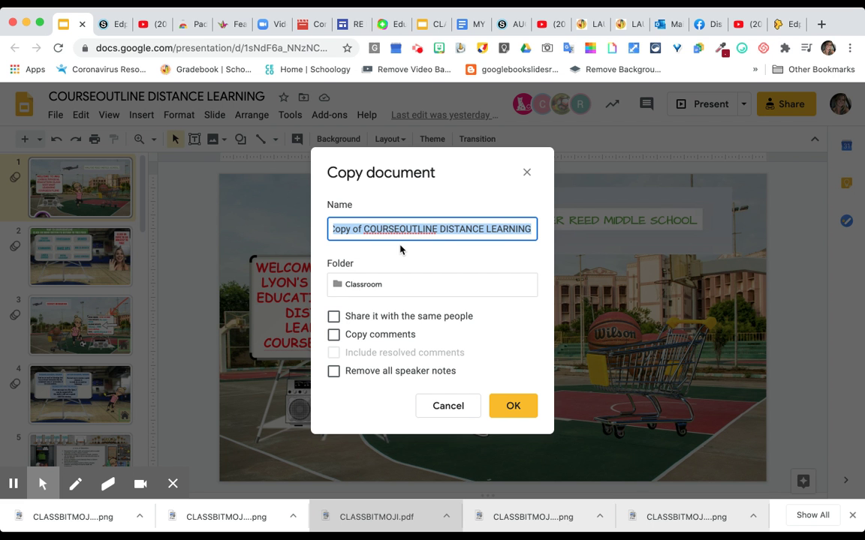
pyautogui.click(531, 228)
pyautogui.write('tea')
pyautogui.press('BackSpace')
pyautogui.write('st')
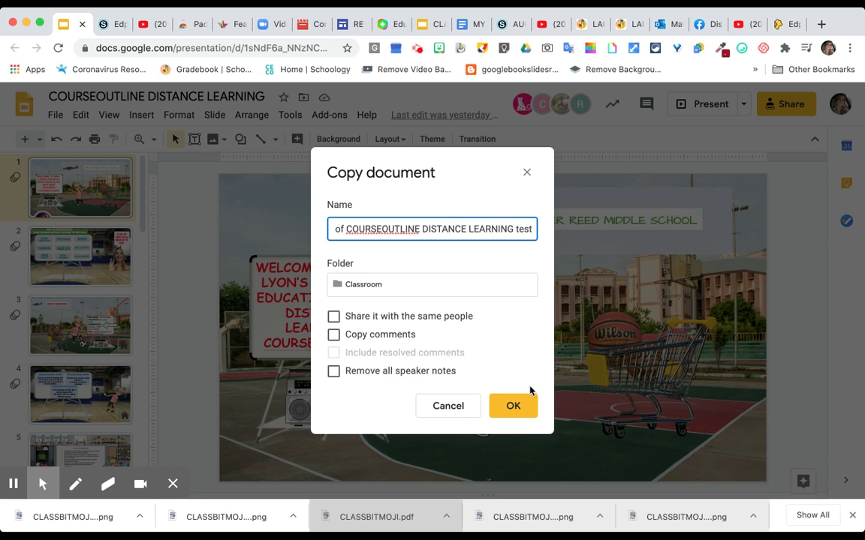
pyautogui.click(521, 403)
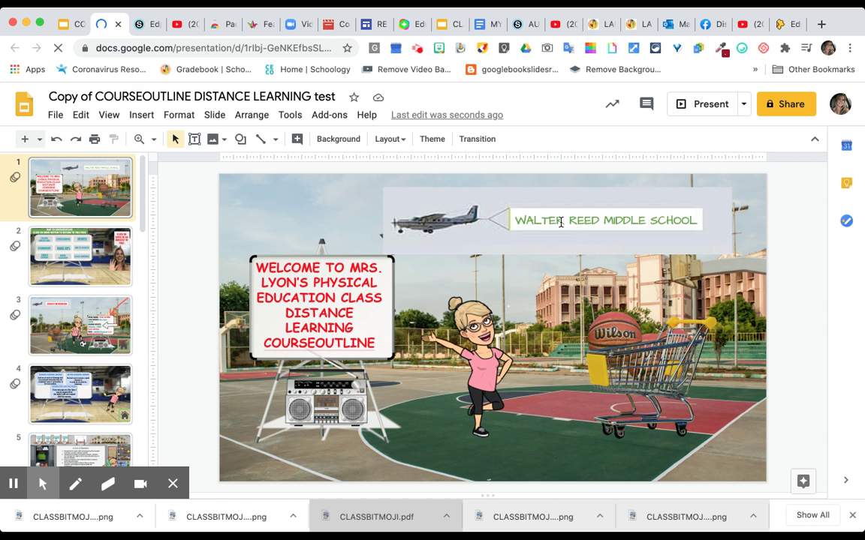
# - Delete 'WALTER REED' from the title slide's airplane banner, leaving only MIDDLE SCHOOL
pyautogui.click(565, 220)
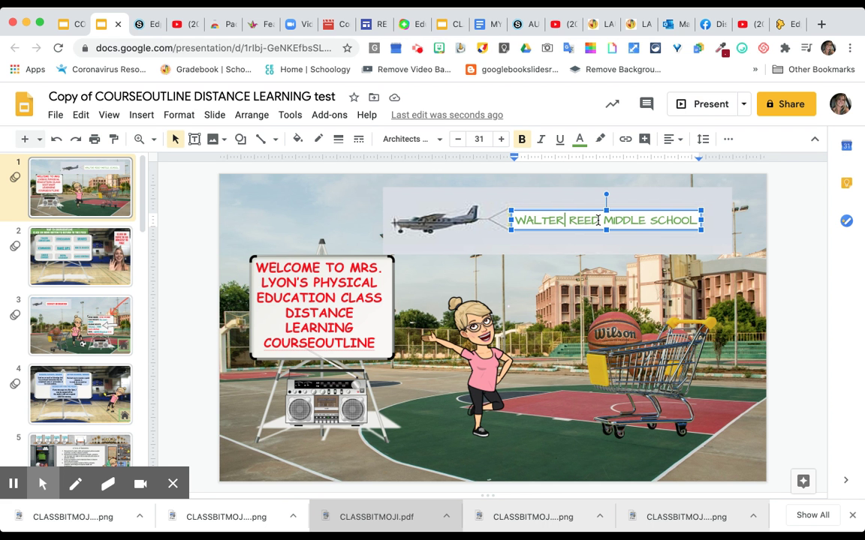
pyautogui.moveTo(597, 220); pyautogui.dragTo(514, 219)
pyautogui.press('BackSpace')
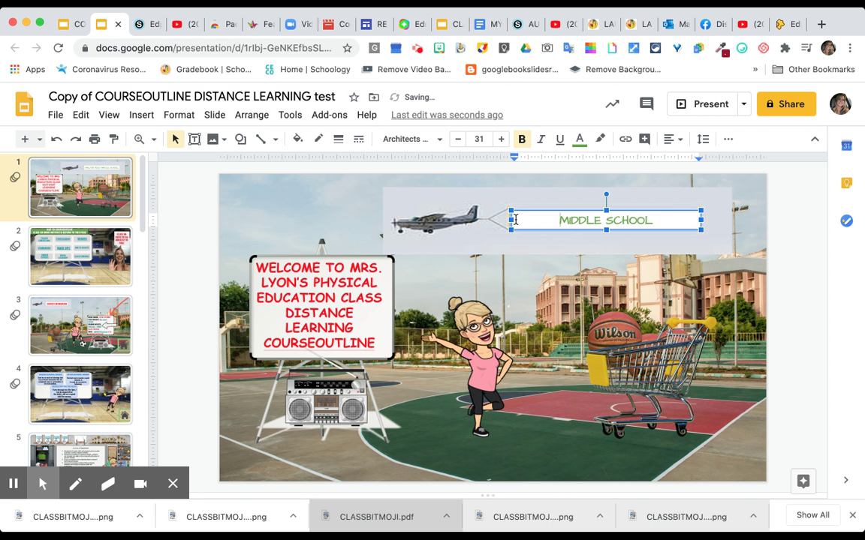
pyautogui.click(660, 220)
pyautogui.moveTo(644, 221); pyautogui.dragTo(557, 221)
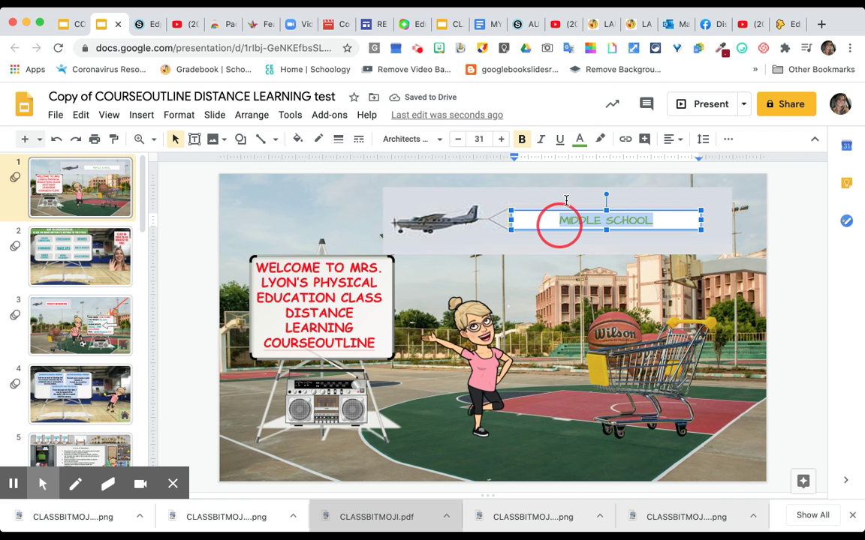
pyautogui.click(579, 148)
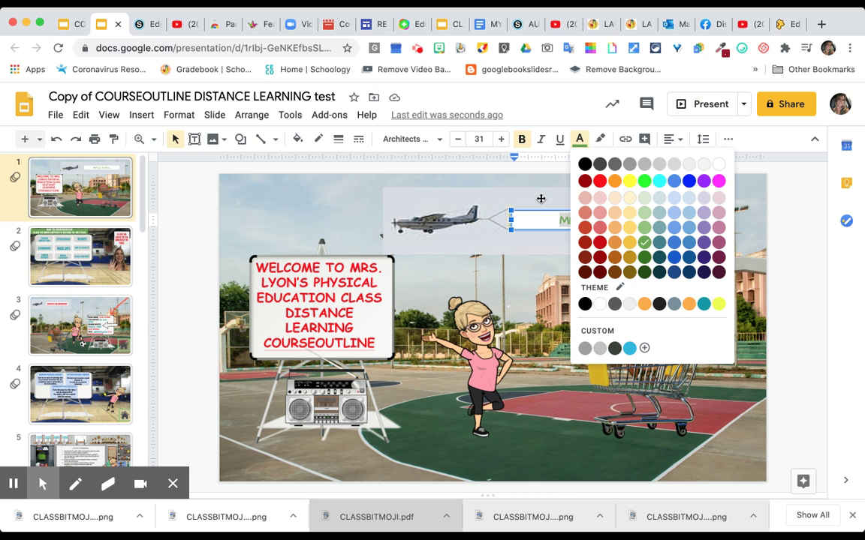
pyautogui.click(530, 255)
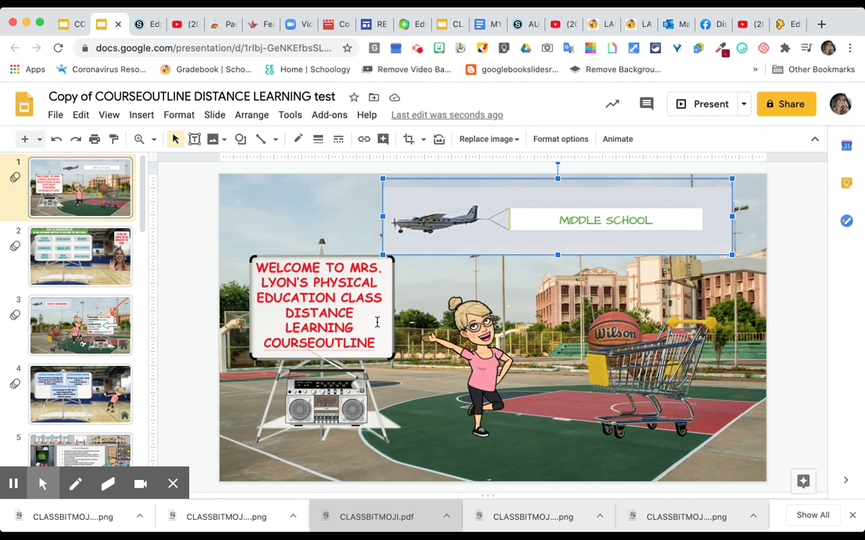
pyautogui.click(526, 274)
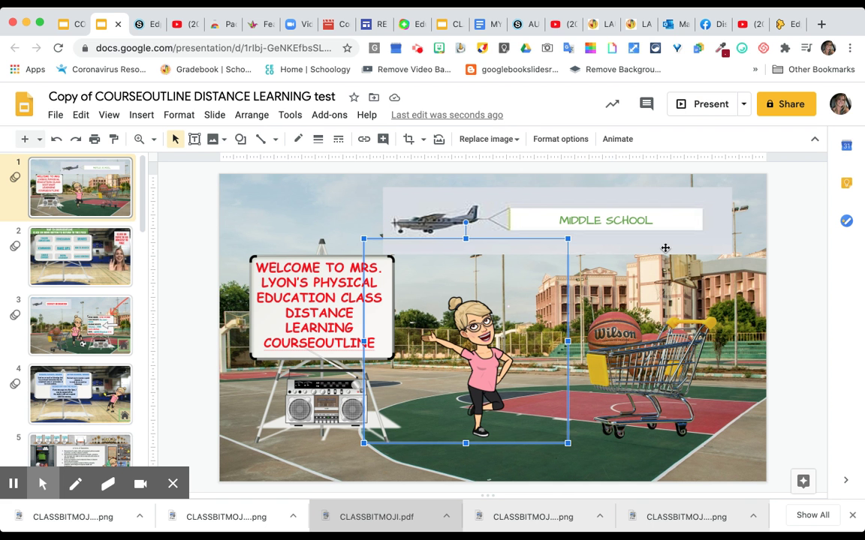
pyautogui.press('Escape')
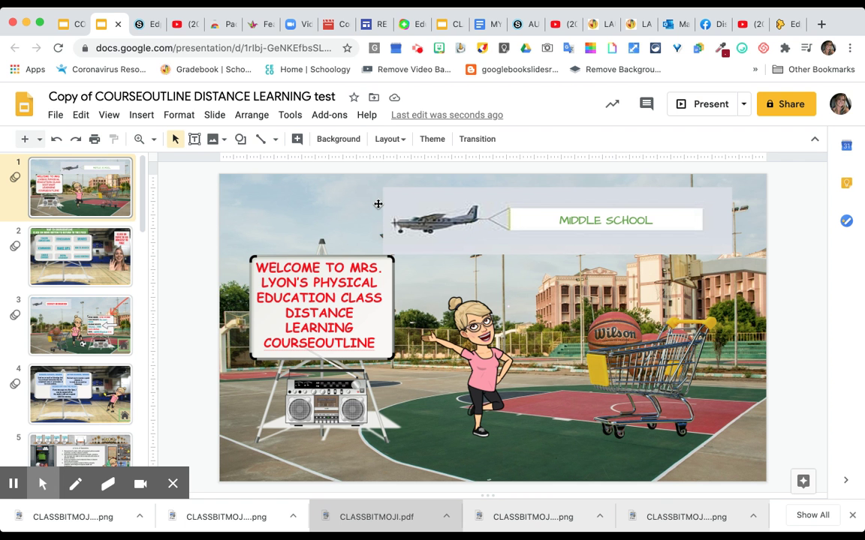
# - Open the slide background image picker on its Google Image Search tab
pyautogui.click(333, 142)
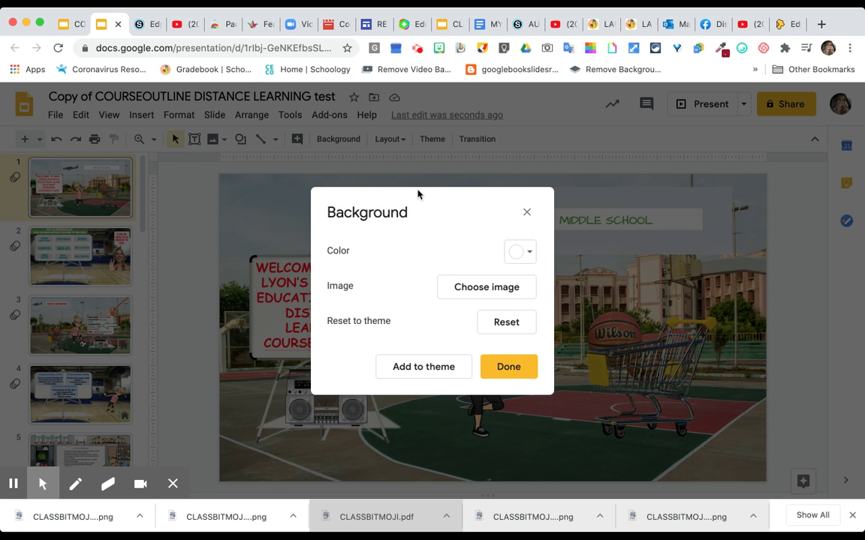
pyautogui.click(467, 286)
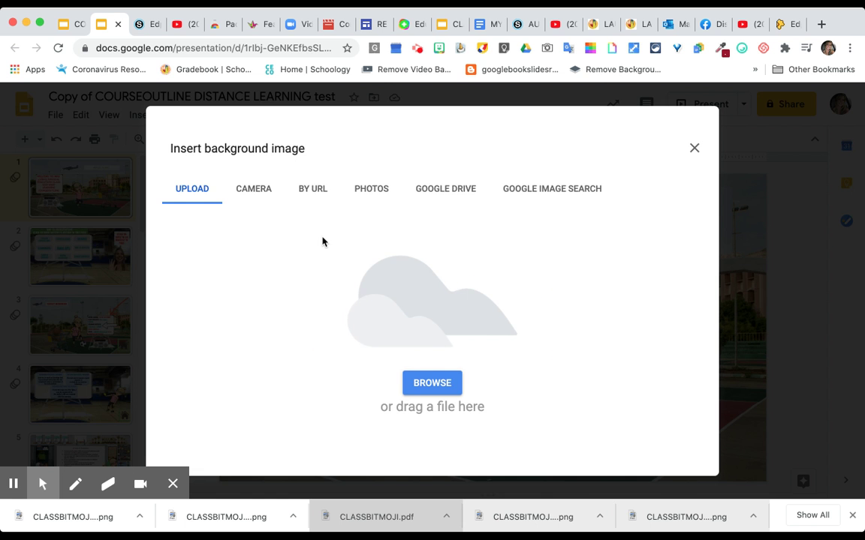
pyautogui.click(554, 190)
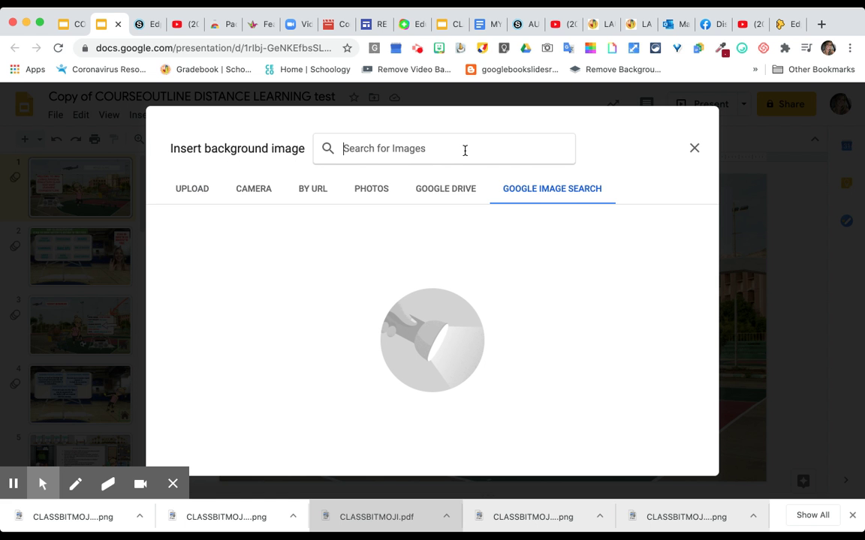
# - Search background images for 'transparent floor' and browse the results
pyautogui.write('transparent')
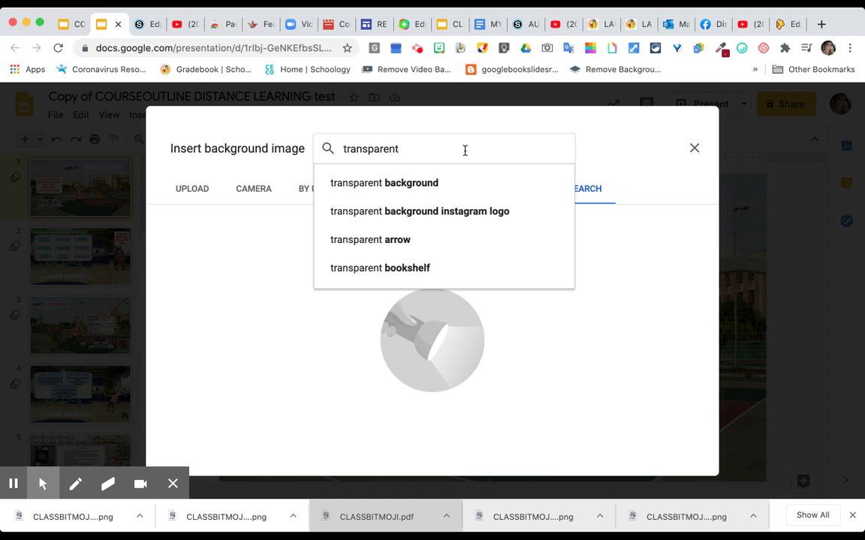
pyautogui.write(' floor')
pyautogui.press('Return')
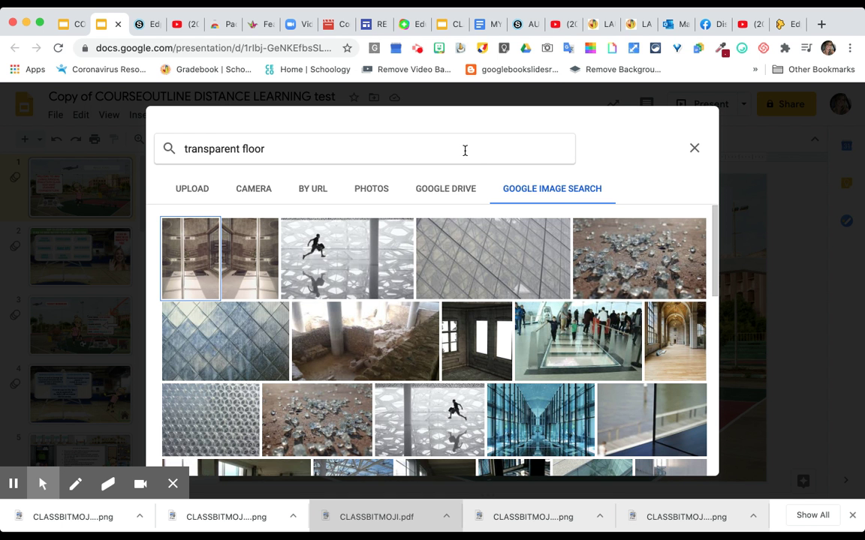
pyautogui.scroll(-5, 520, 335)
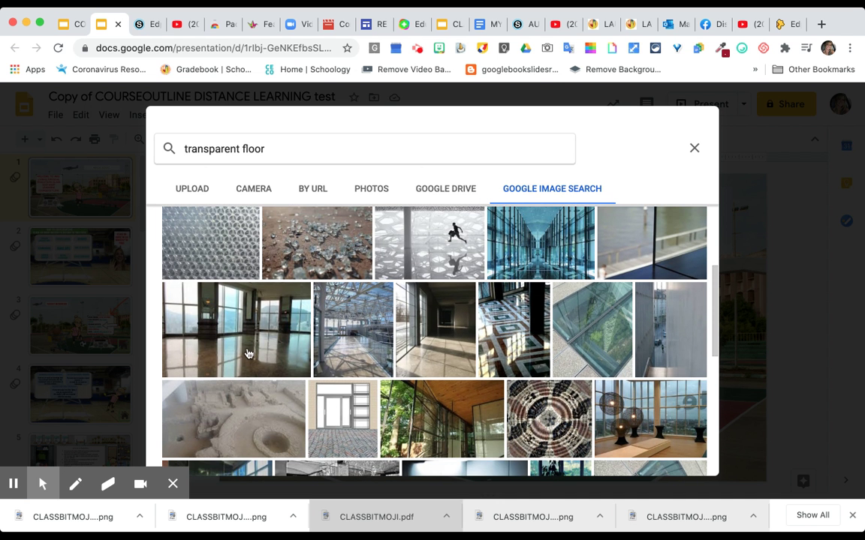
pyautogui.scroll(-5, 424, 352)
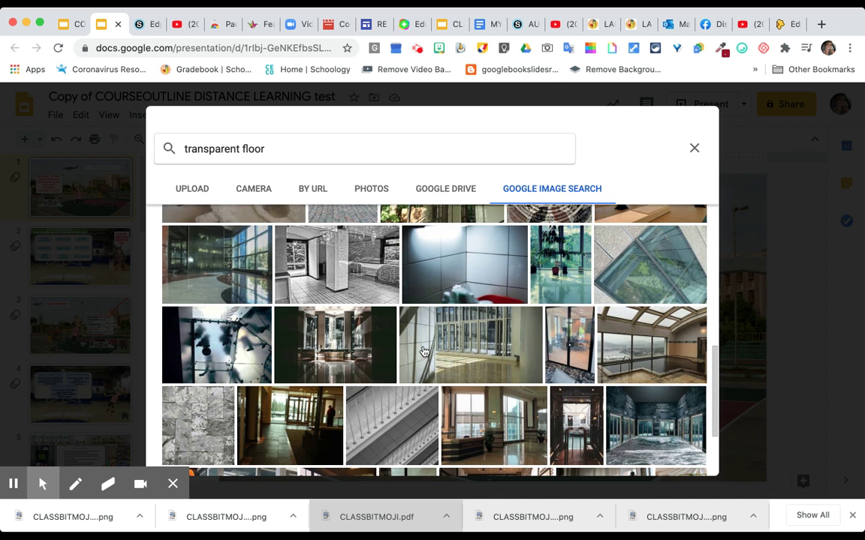
pyautogui.scroll(-8, 424, 351)
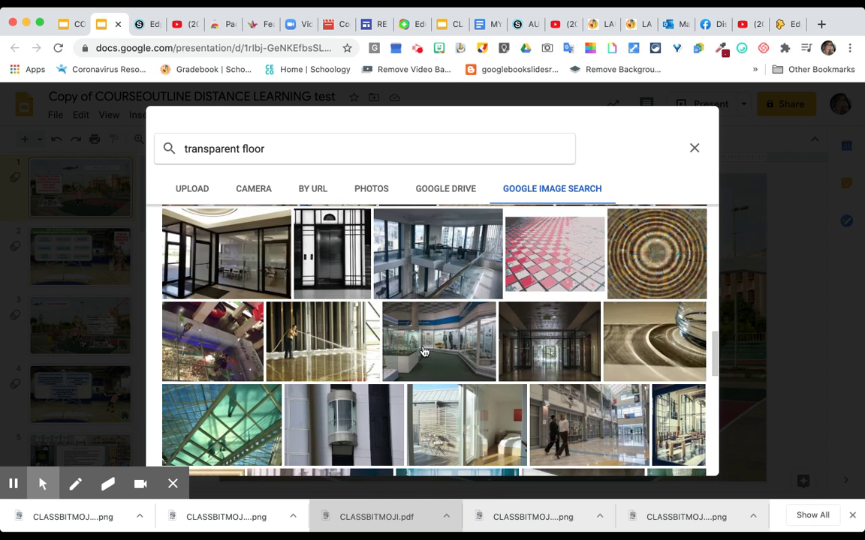
pyautogui.scroll(-3, 424, 351)
# - Refine the search to 'transparent floor wall' and scroll through the results
pyautogui.click(284, 153)
pyautogui.write('wal')
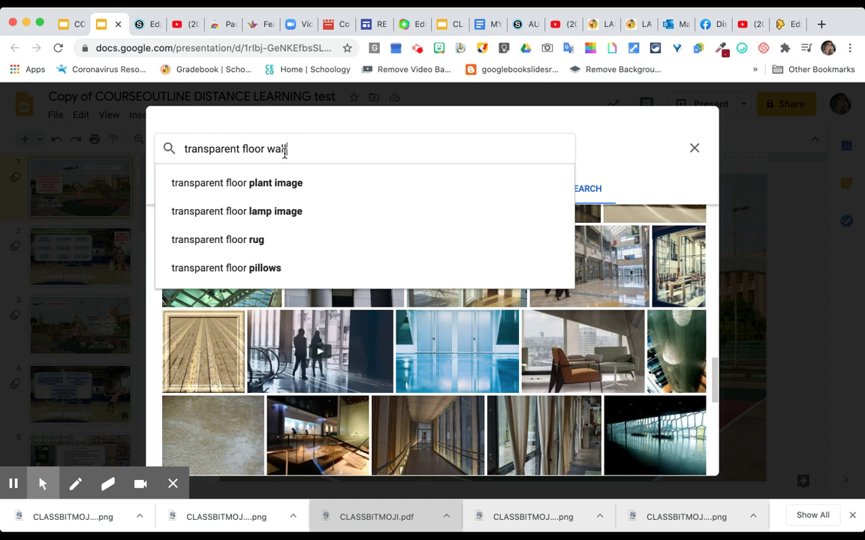
pyautogui.press('Return')
pyautogui.write('all')
pyautogui.scroll(-5, 392, 305)
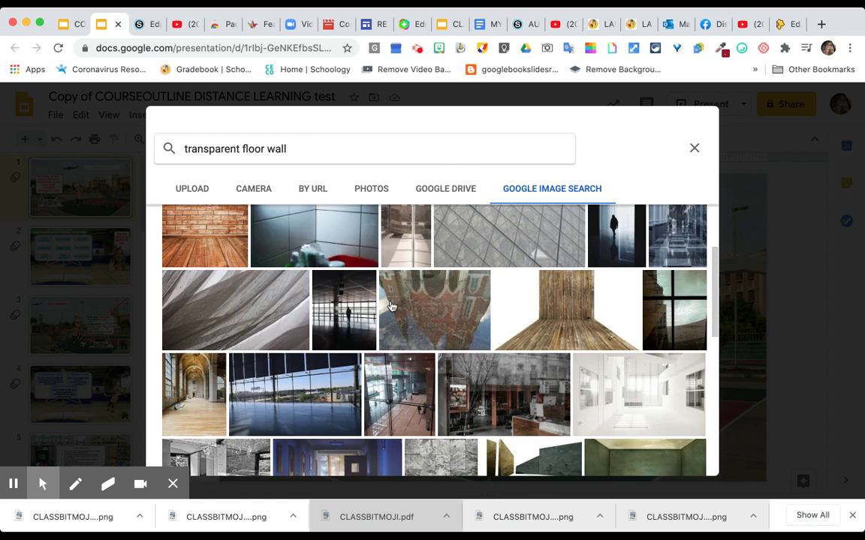
pyautogui.scroll(-3, 392, 307)
pyautogui.scroll(-7, 392, 306)
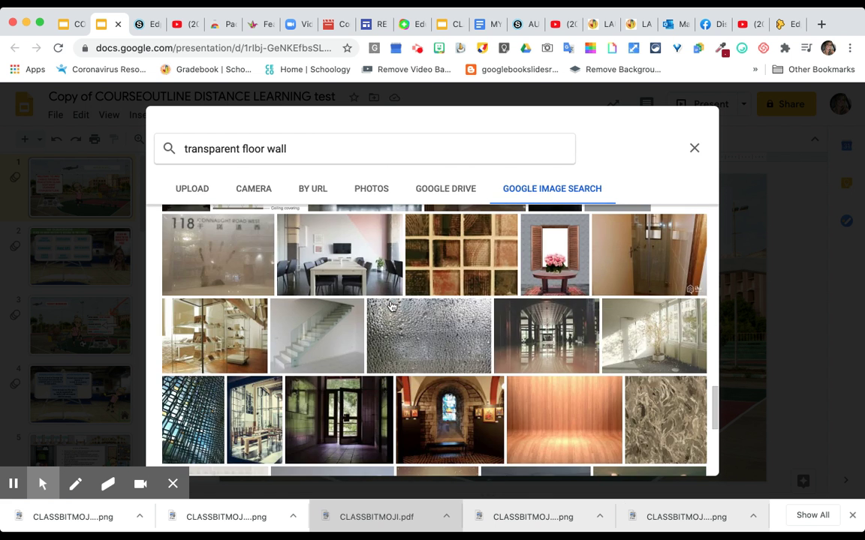
pyautogui.scroll(-2, 392, 306)
pyautogui.scroll(-4, 392, 306)
pyautogui.scroll(-5, 392, 306)
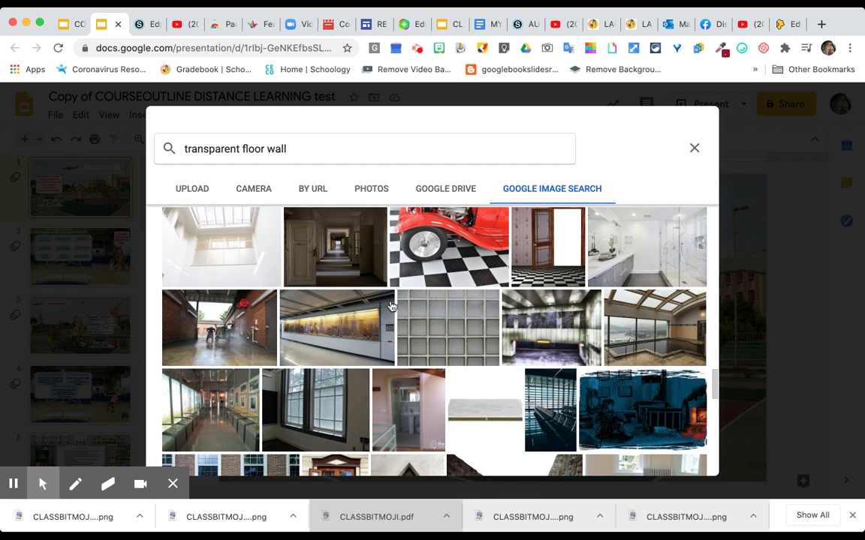
pyautogui.scroll(-3, 392, 306)
pyautogui.scroll(-2, 392, 306)
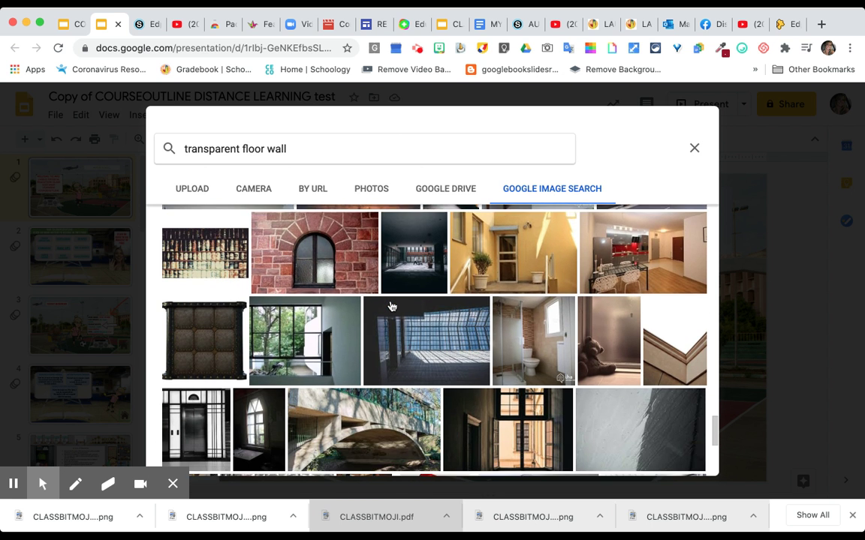
pyautogui.scroll(-2, 391, 306)
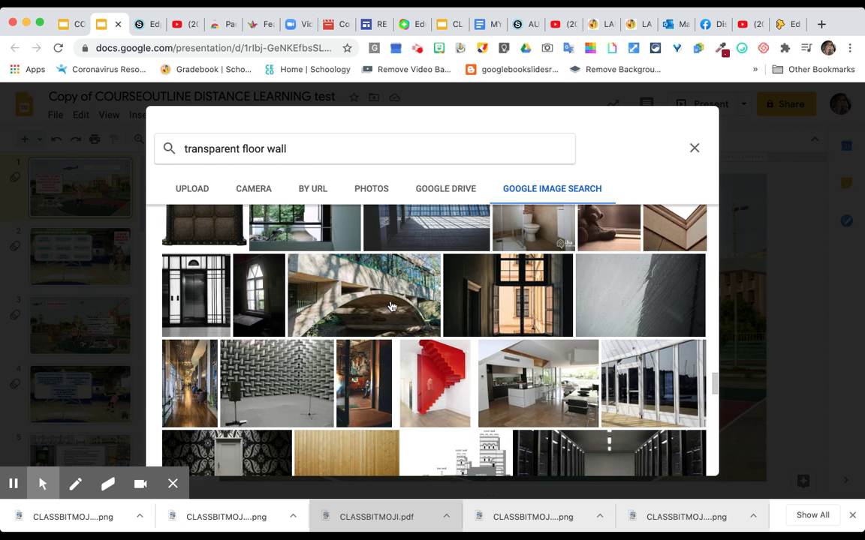
pyautogui.scroll(-4, 391, 307)
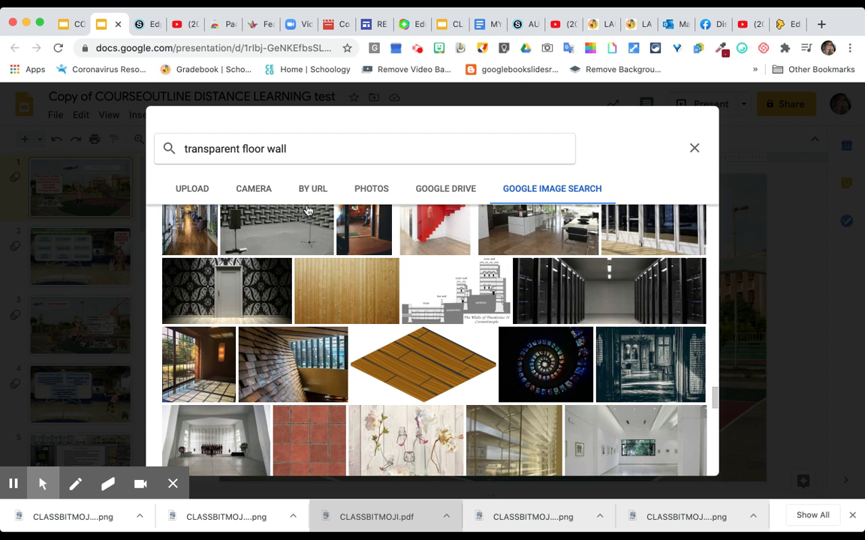
# - Search 'transparent classroom' and set the empty classroom photo as the title slide background
pyautogui.click(292, 147)
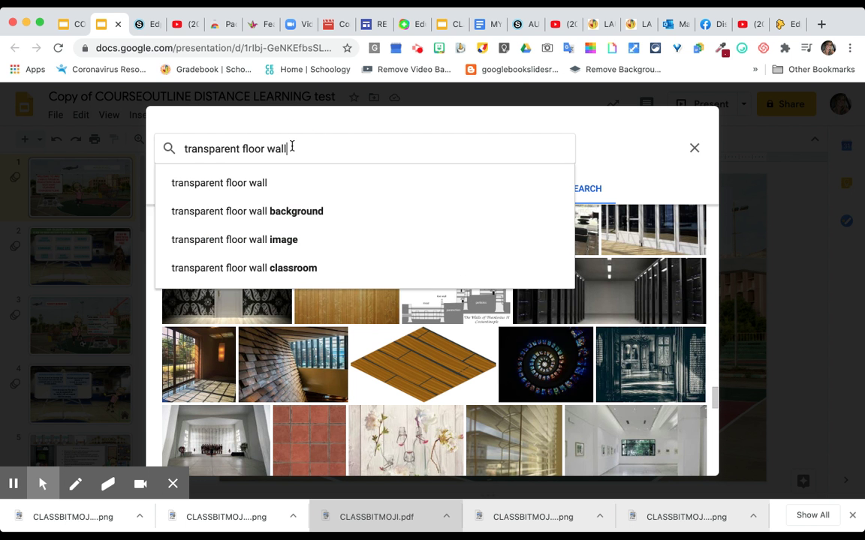
pyautogui.press('BackSpace')
pyautogui.press('BackSpace')
pyautogui.press('BackSpace')
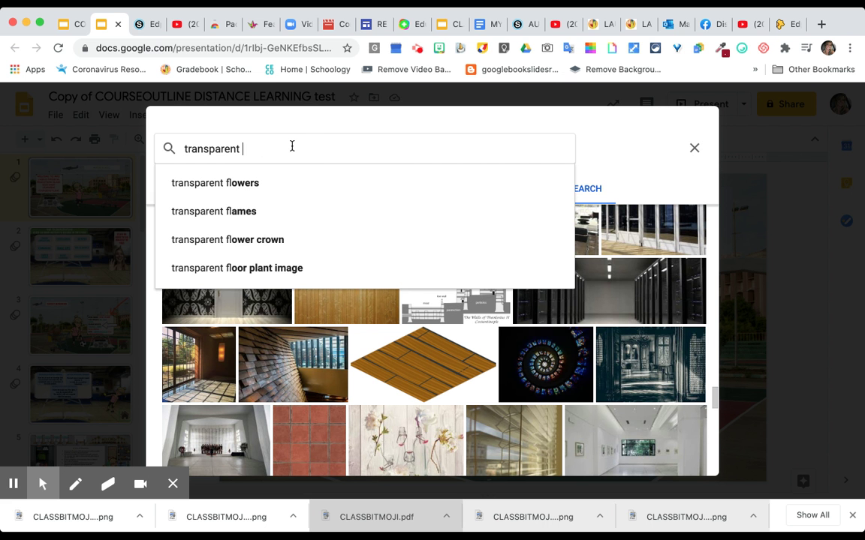
pyautogui.write('classroom')
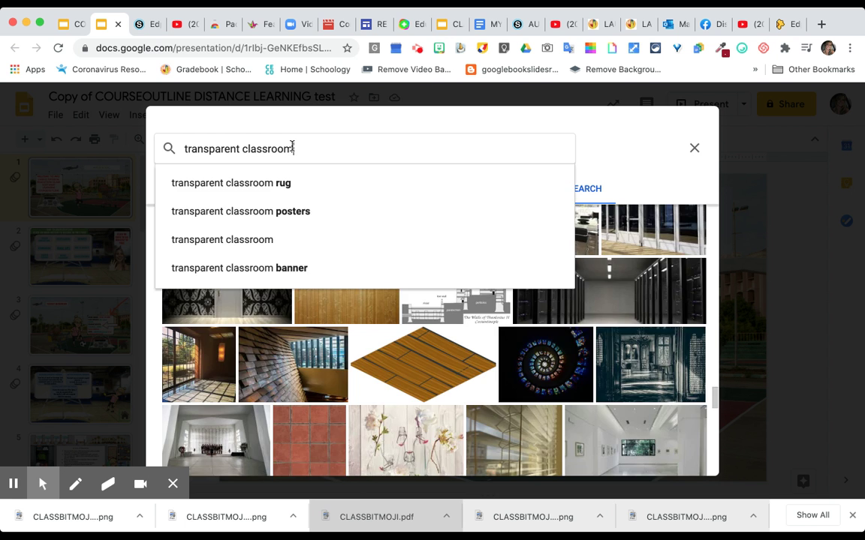
pyautogui.press('Return')
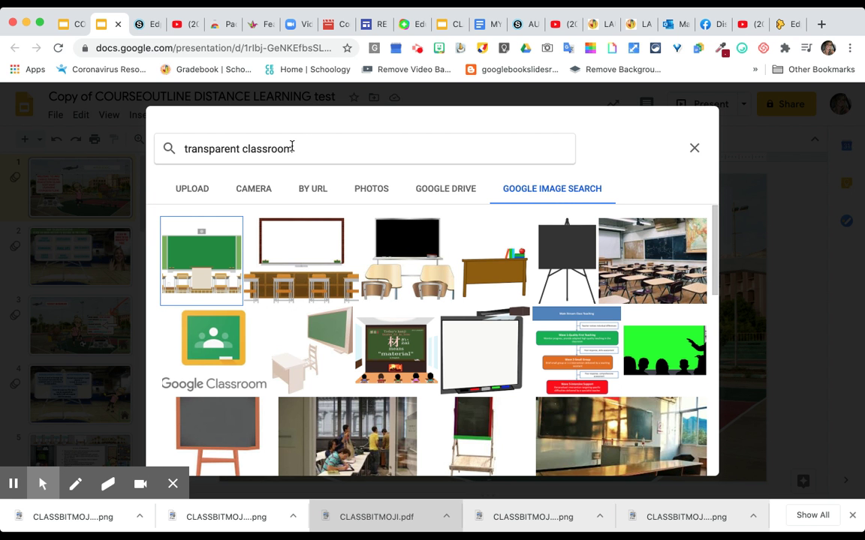
pyautogui.click(622, 276)
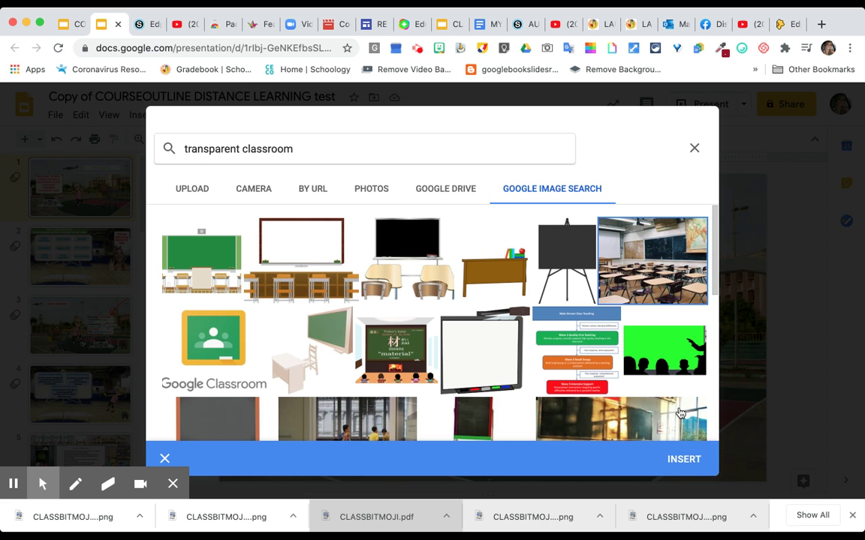
pyautogui.click(674, 459)
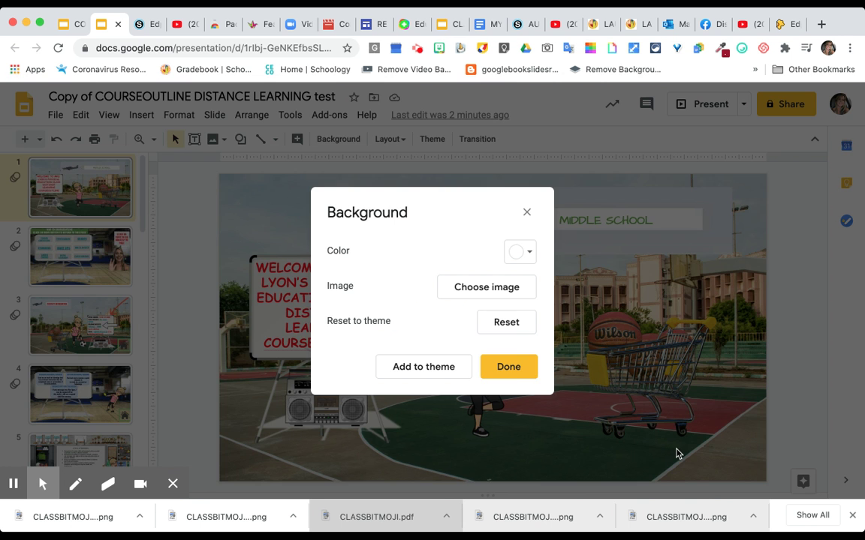
pyautogui.click(508, 372)
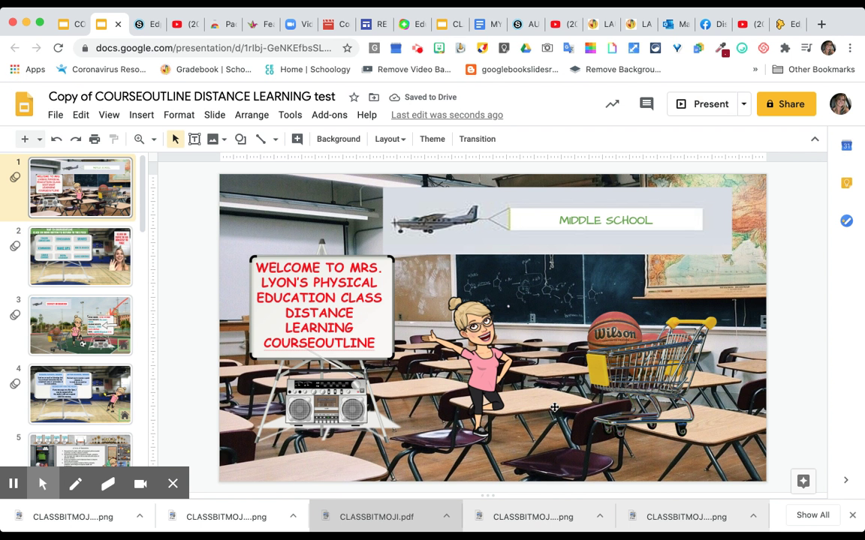
pyautogui.click(650, 376)
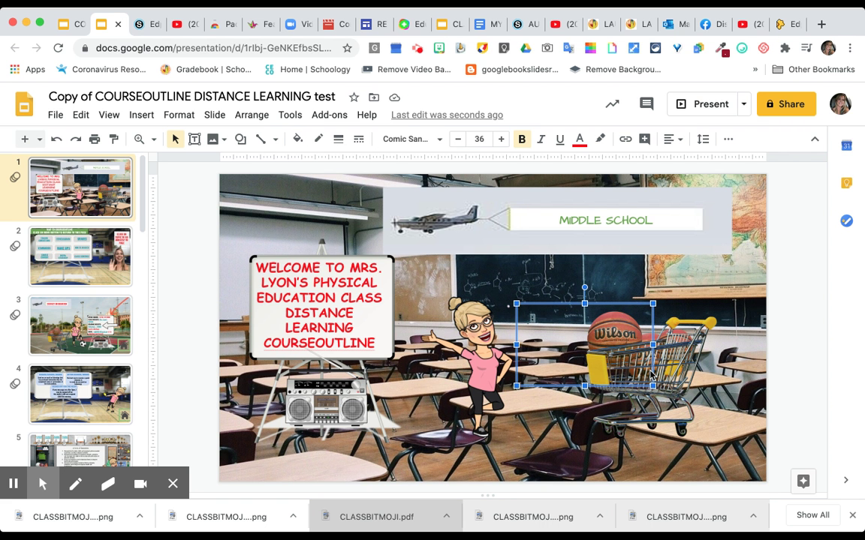
# - Delete the shopping cart, both basketballs and the boombox from the title slide
pyautogui.click(652, 375)
pyautogui.click(653, 376)
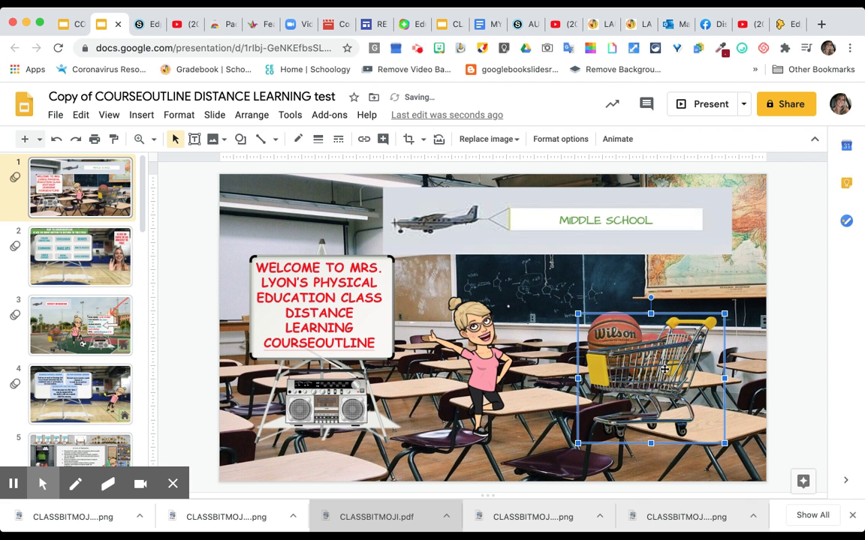
pyautogui.press('Delete')
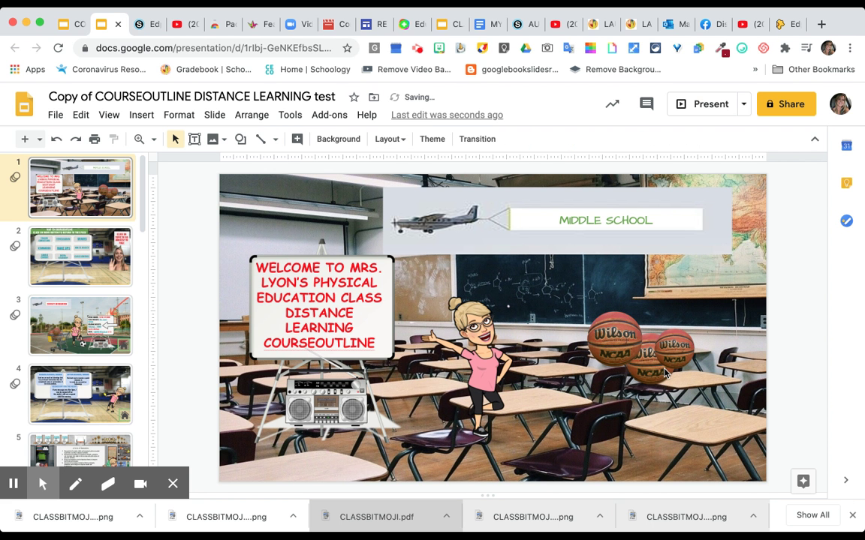
pyautogui.press('Delete')
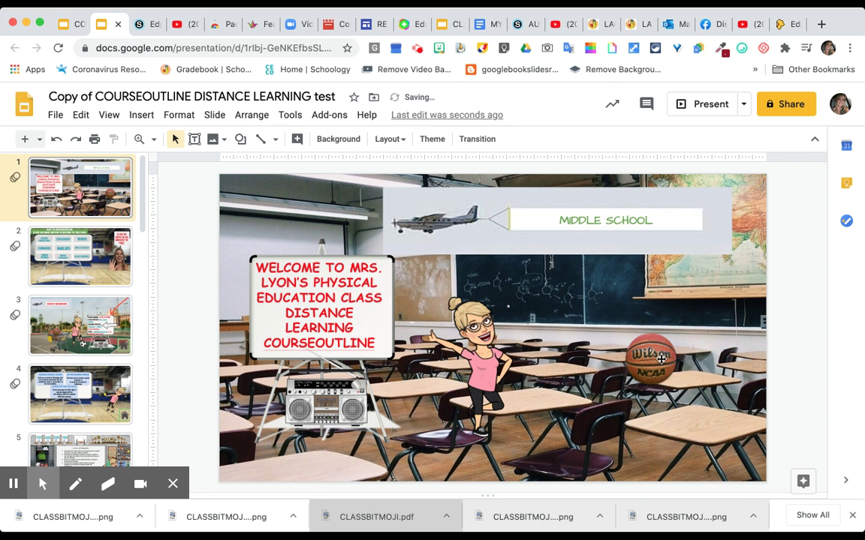
pyautogui.click(593, 324)
pyautogui.press('Delete')
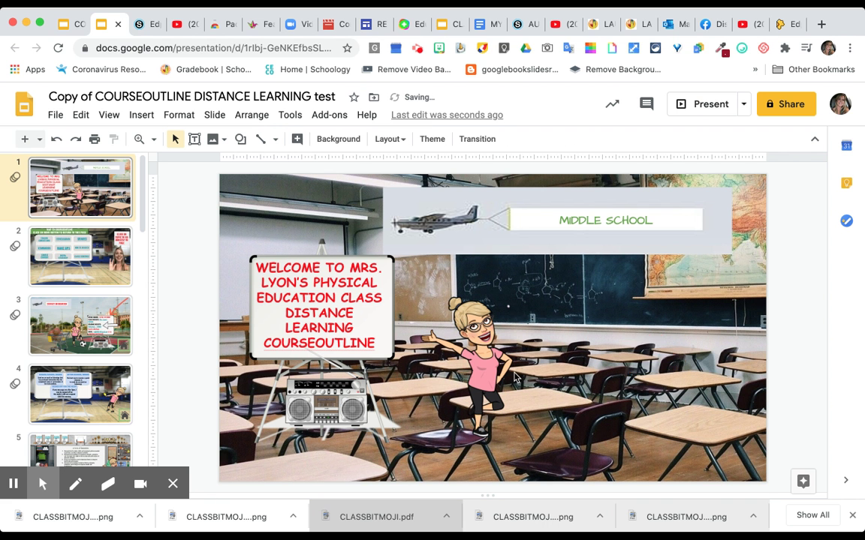
pyautogui.click(318, 409)
pyautogui.press('Delete')
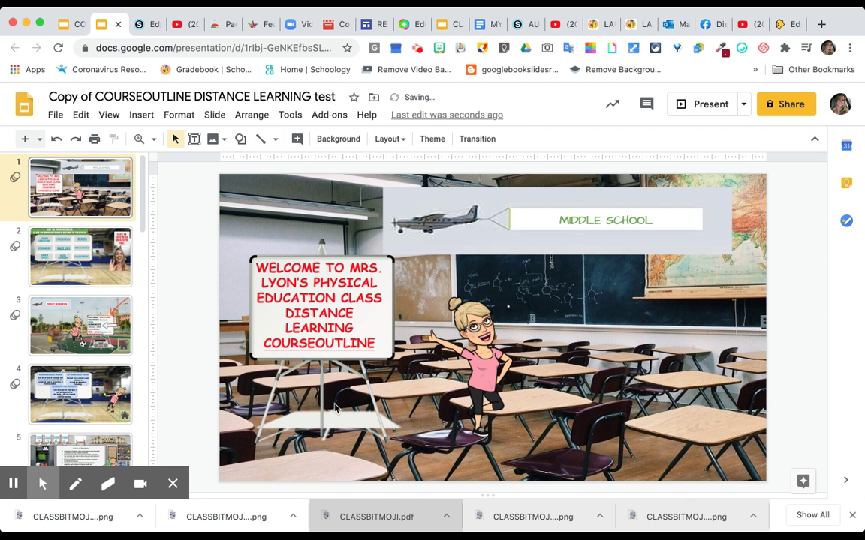
# - Remove the welcome text, its whiteboard text box and the easel image
pyautogui.click(334, 337)
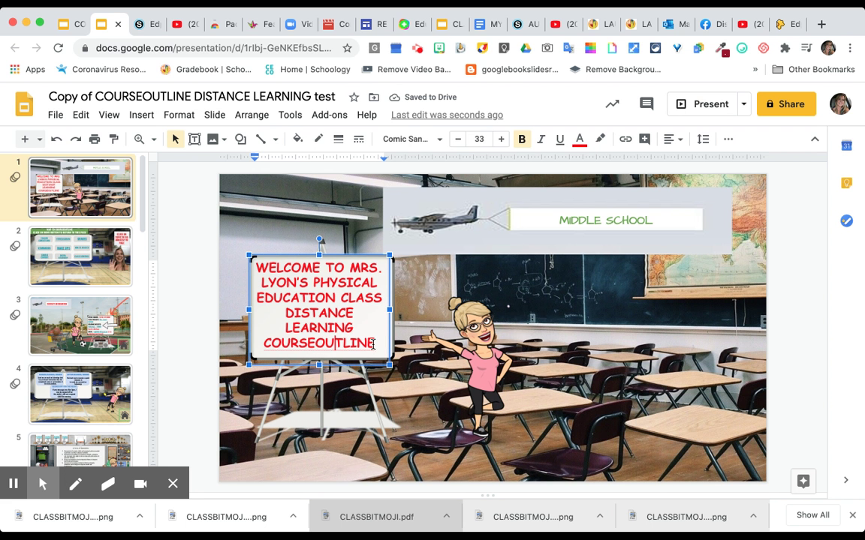
pyautogui.press('BackSpace')
pyautogui.moveTo(373, 343); pyautogui.dragTo(254, 267)
pyautogui.press('BackSpace')
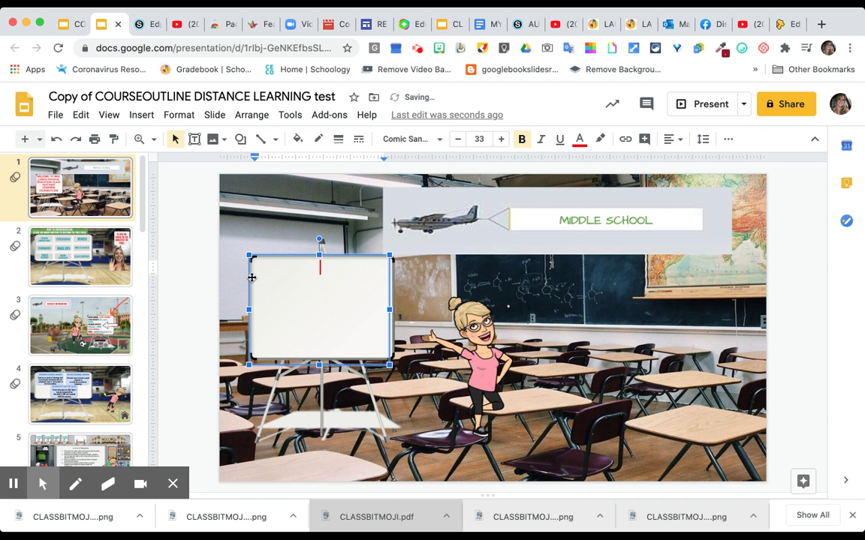
pyautogui.click(357, 330)
pyautogui.click(335, 330)
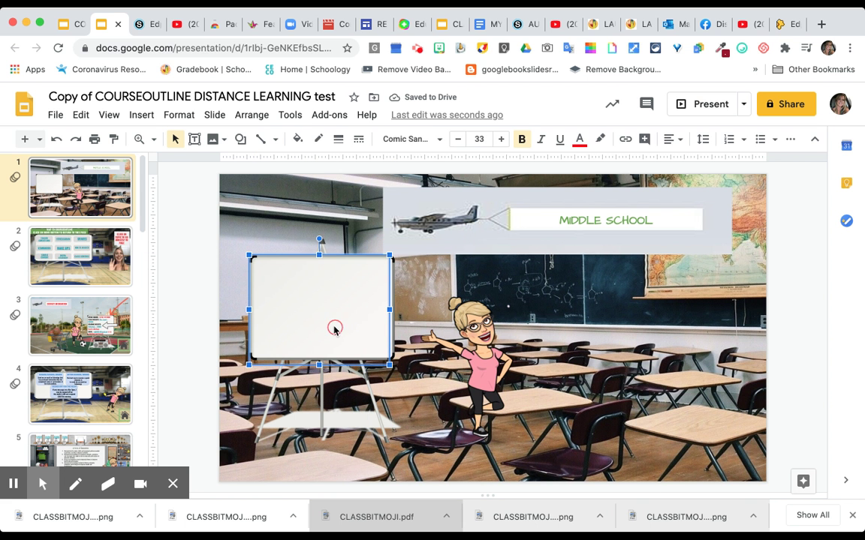
pyautogui.press('Delete')
pyautogui.click(330, 316)
pyautogui.press('Delete')
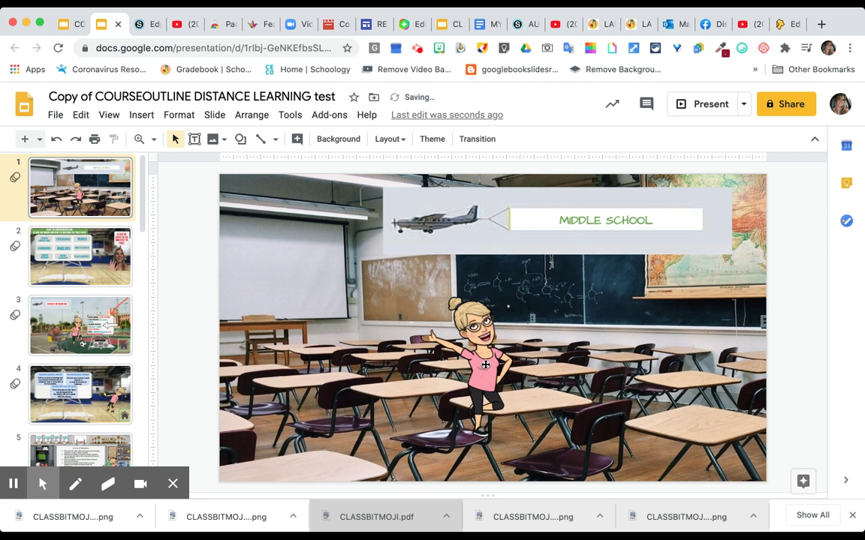
# - Delete the Bitmoji and airplane banner images, then erase the MIDDLE SCHOOL text
pyautogui.click(517, 353)
pyautogui.press('Delete')
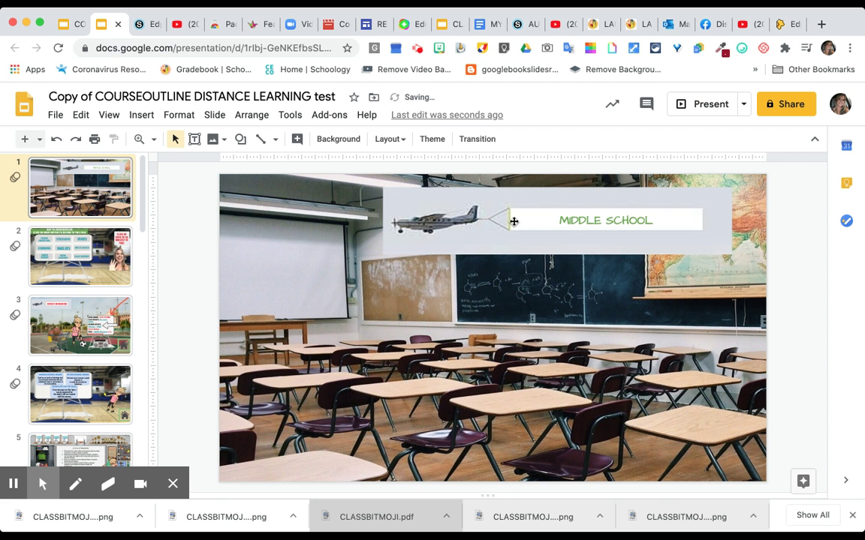
pyautogui.click(504, 223)
pyautogui.press('Delete')
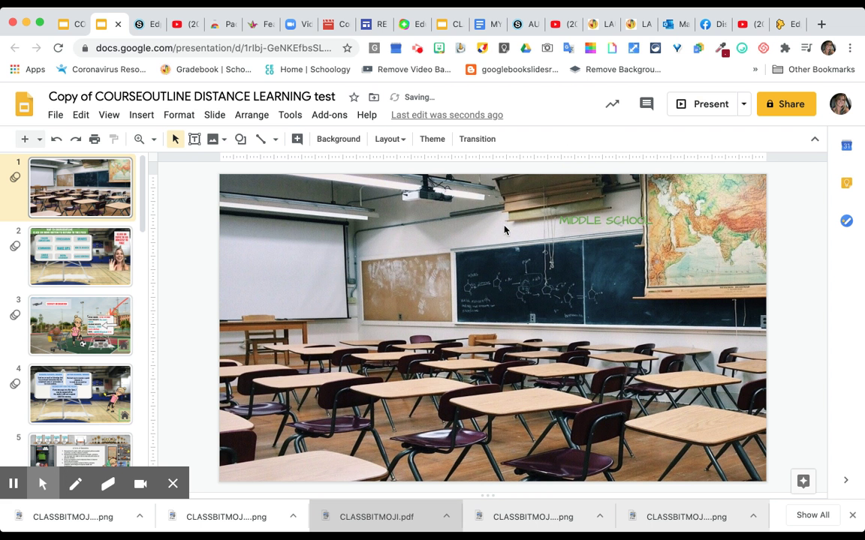
pyautogui.click(650, 219)
pyautogui.moveTo(652, 220); pyautogui.dragTo(538, 229)
pyautogui.press('BackSpace')
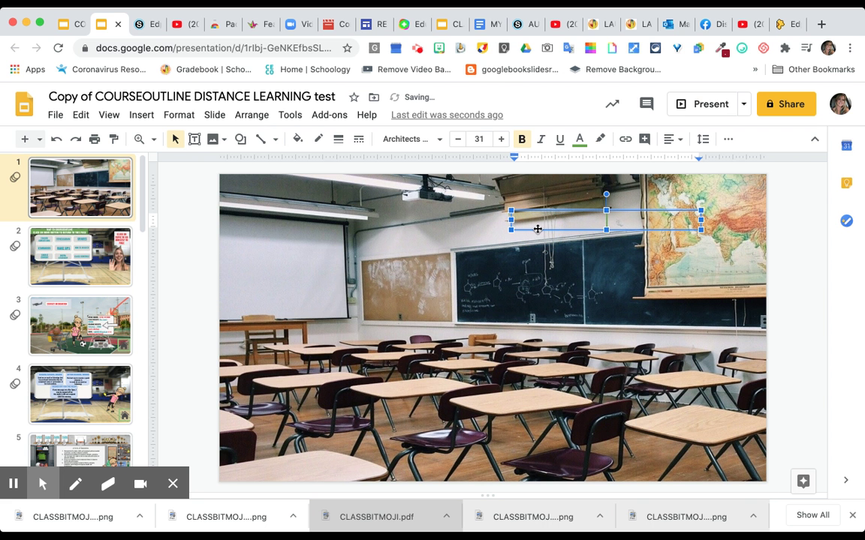
pyautogui.click(576, 261)
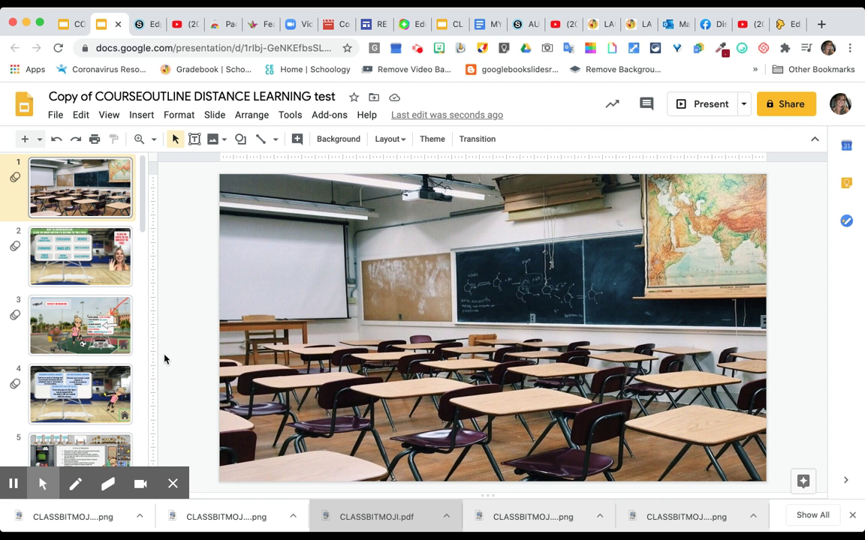
# - On slide 2, search the web for 'transparent whiteboard' images
pyautogui.click(109, 280)
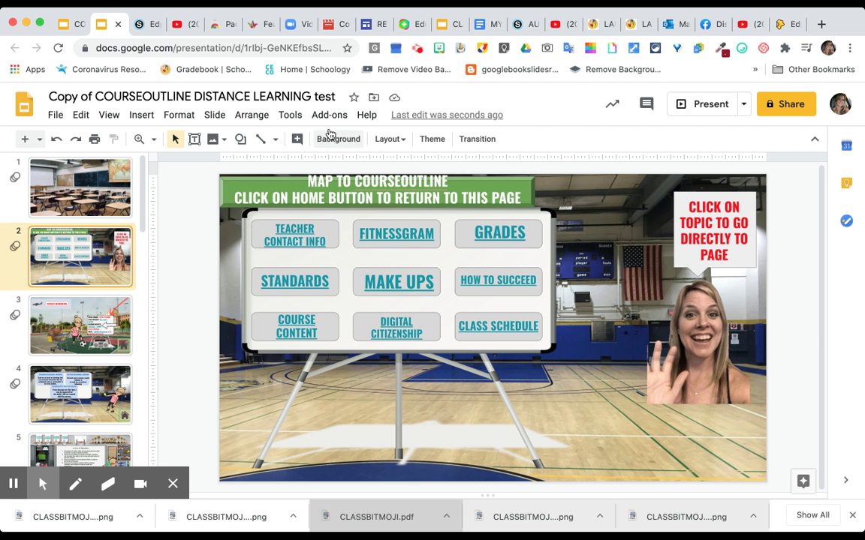
pyautogui.click(141, 116)
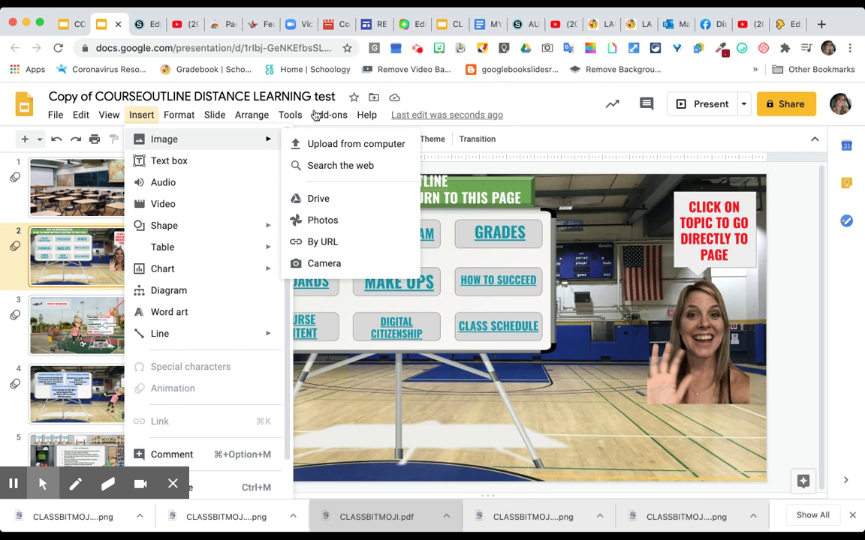
pyautogui.moveTo(322, 115)
pyautogui.click(142, 117)
pyautogui.moveTo(196, 141)
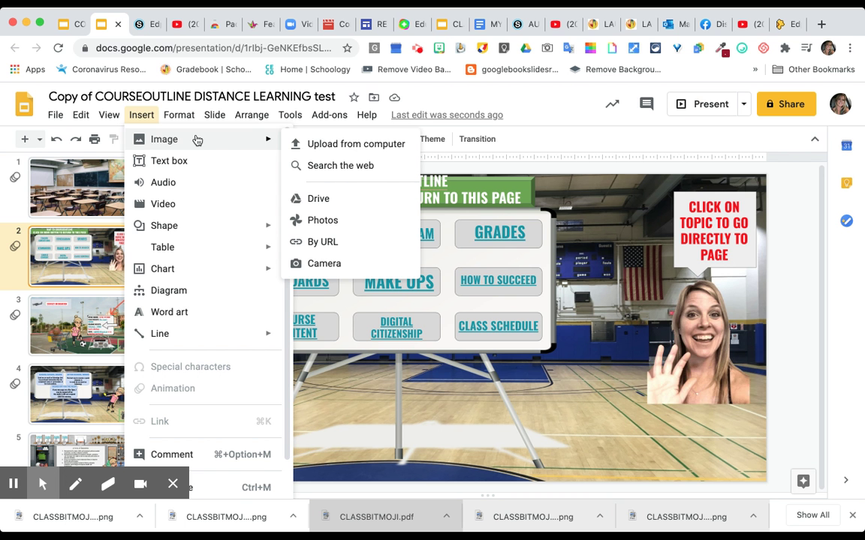
pyautogui.click(316, 165)
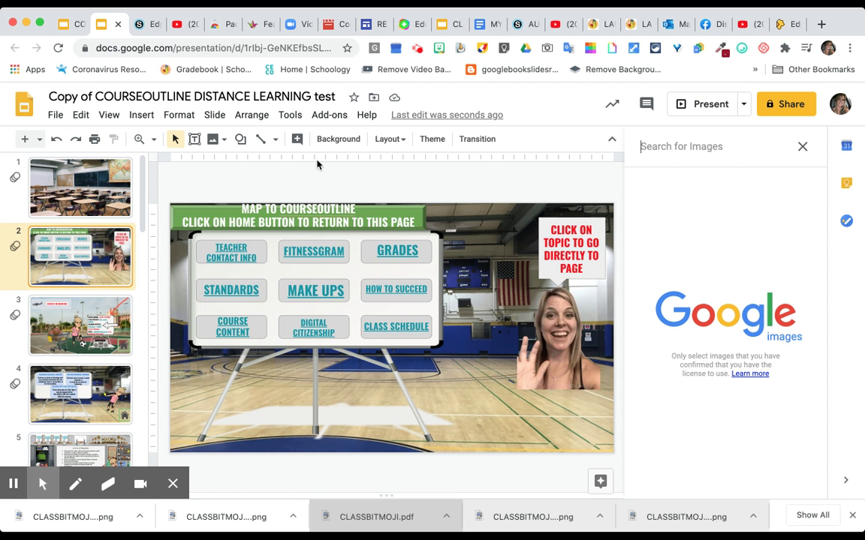
pyautogui.write('transparent ')
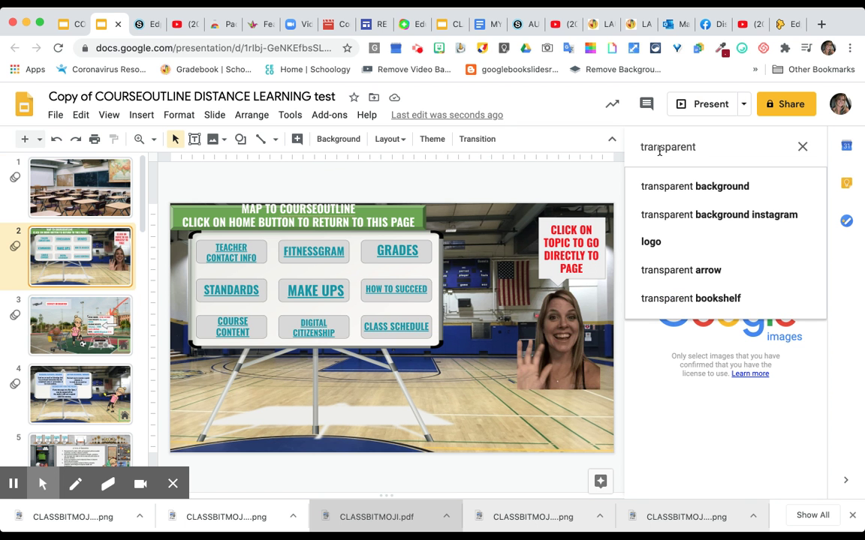
pyautogui.write('whiteboard')
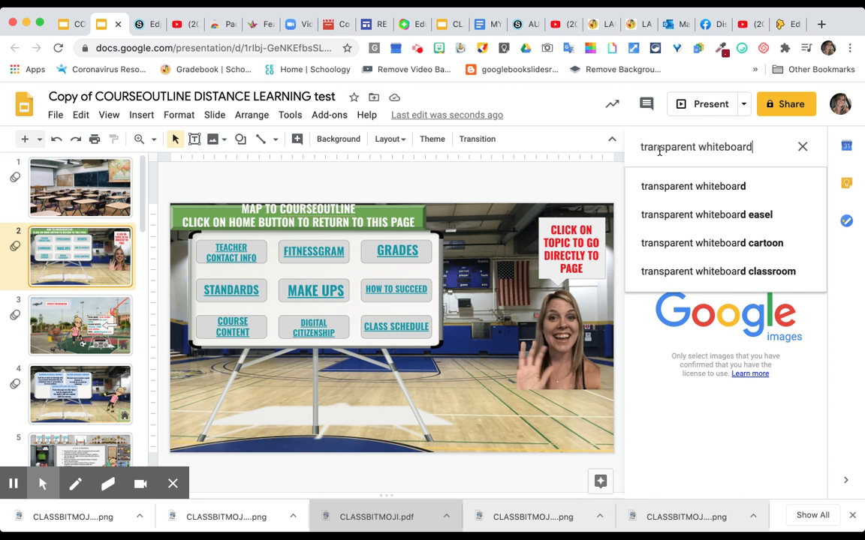
pyautogui.press('Return')
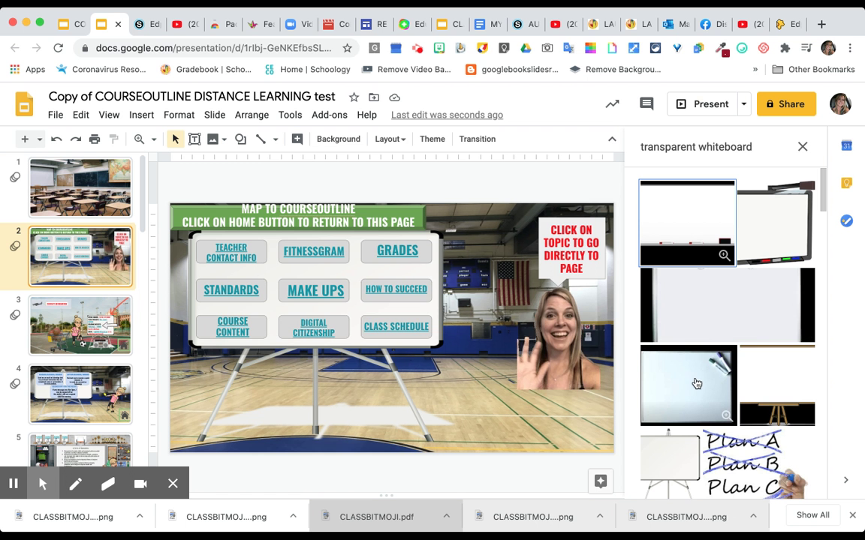
pyautogui.scroll(-2, 696, 383)
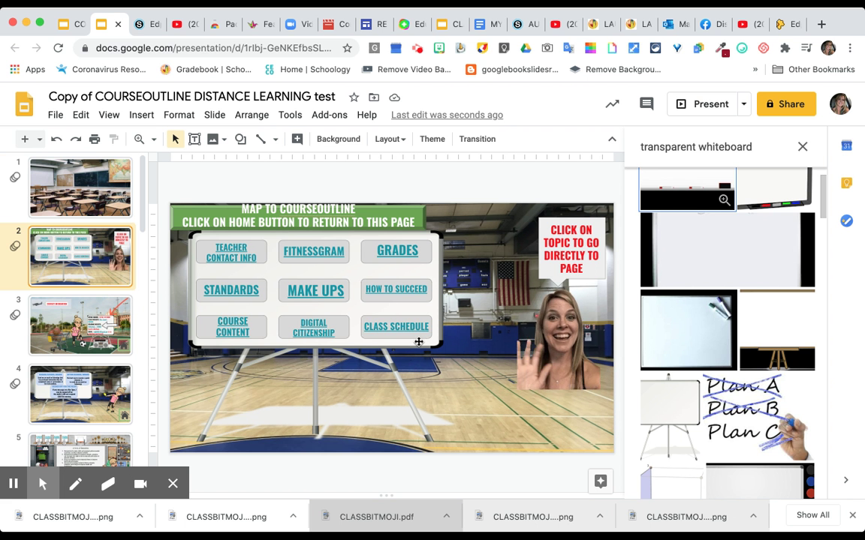
# - Link the TEACHER CONTACT INFO button text to Slide 3, then go to slide 3
pyautogui.click(239, 252)
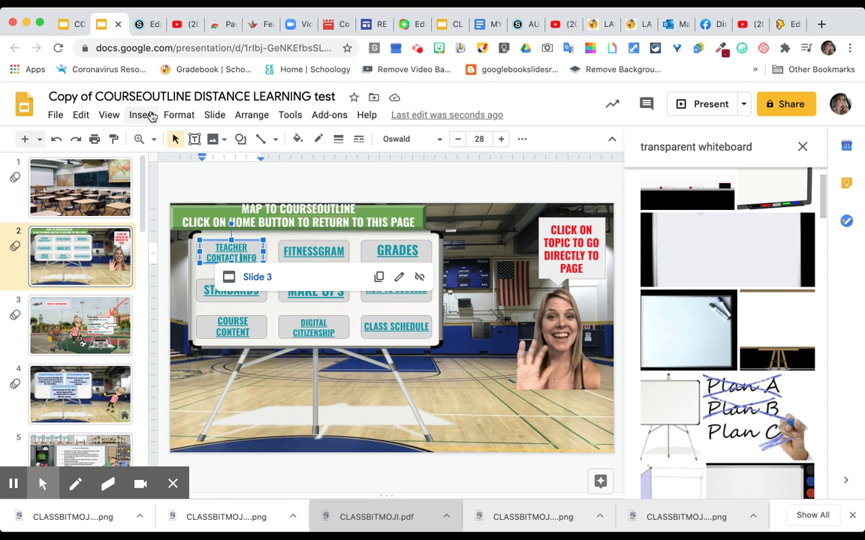
pyautogui.click(143, 114)
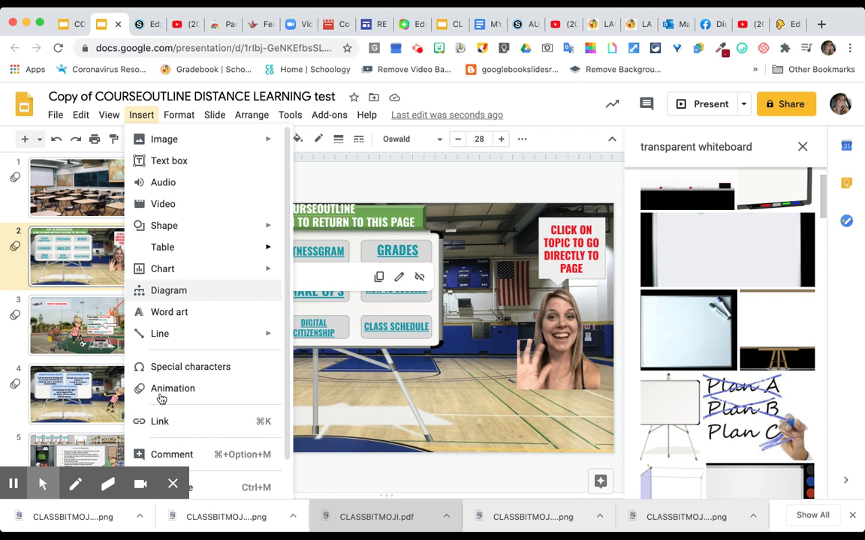
pyautogui.click(160, 421)
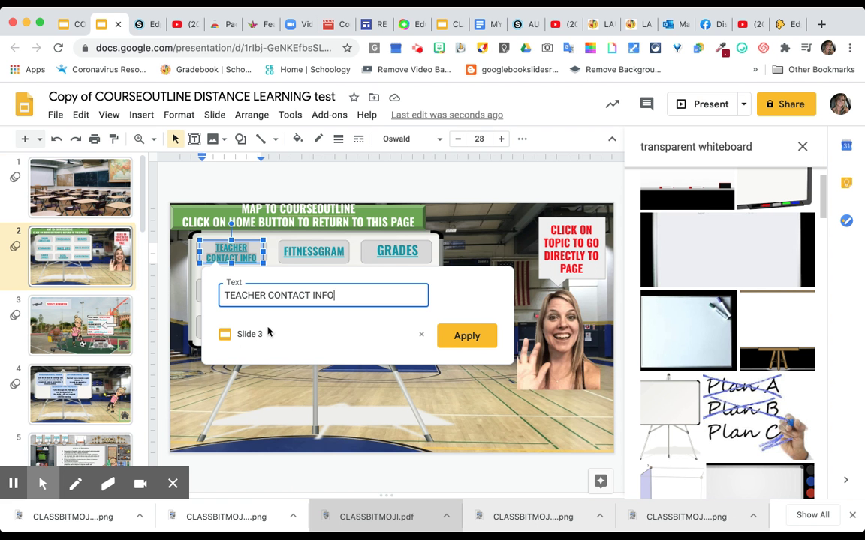
pyautogui.click(269, 341)
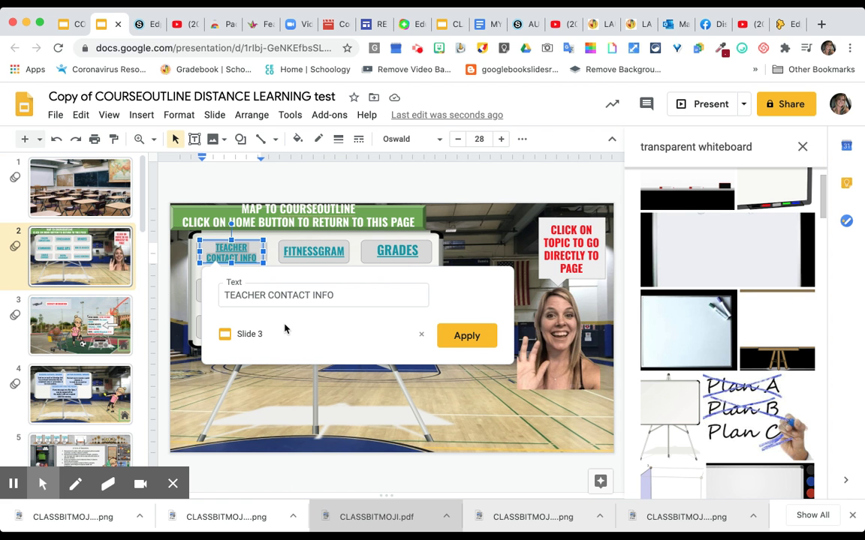
pyautogui.click(344, 295)
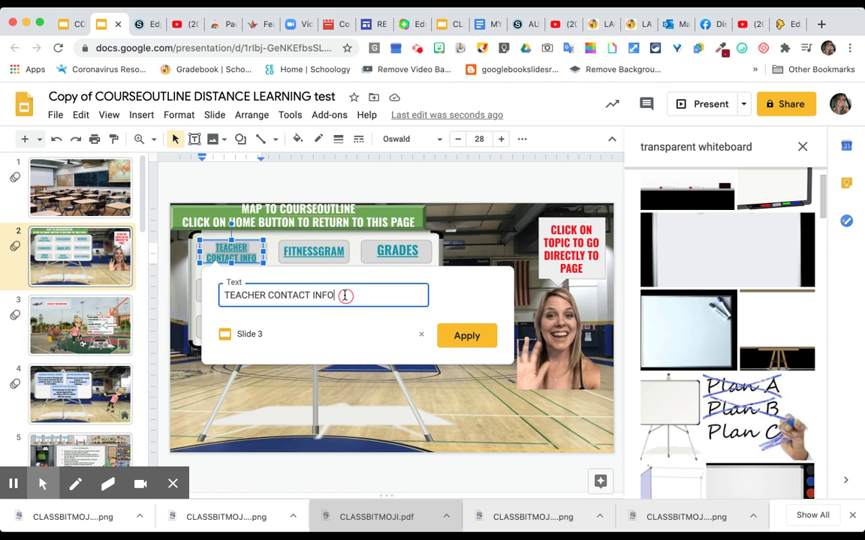
pyautogui.click(446, 334)
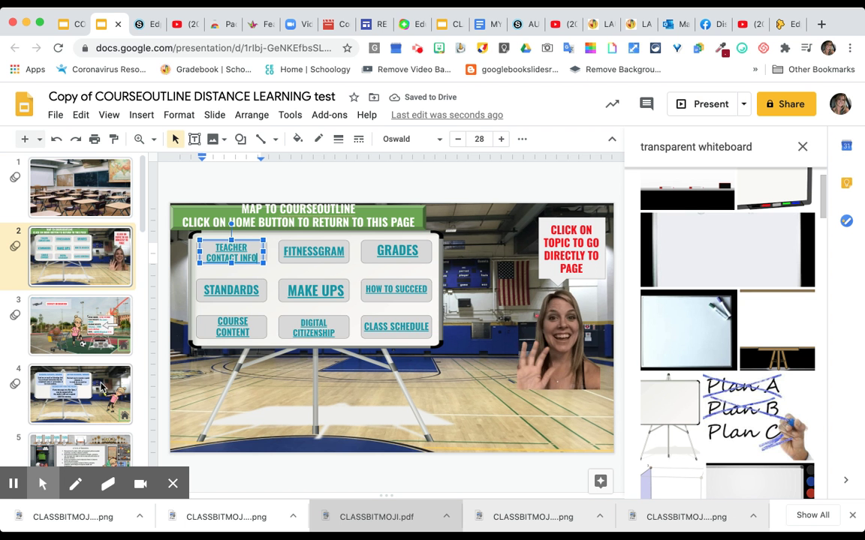
pyautogui.click(107, 343)
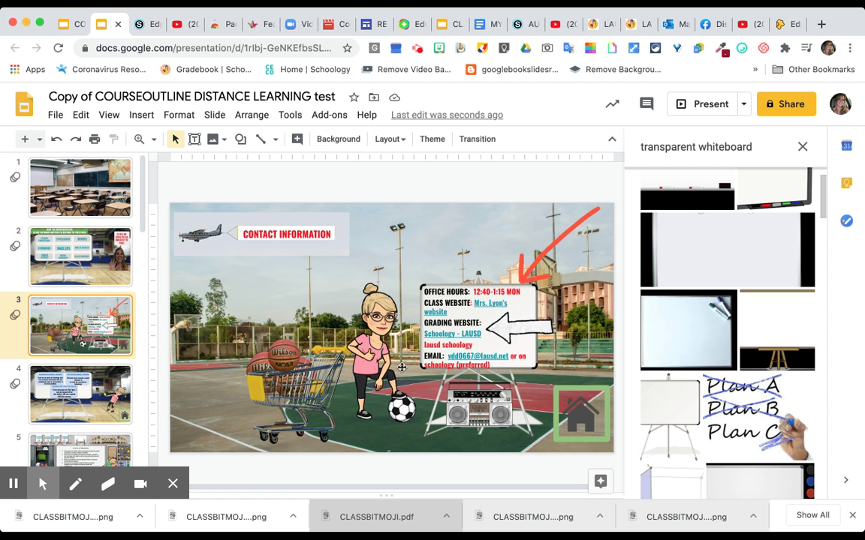
# - Link the boombox image on the Contact Information slide to Slide 2
pyautogui.click(582, 422)
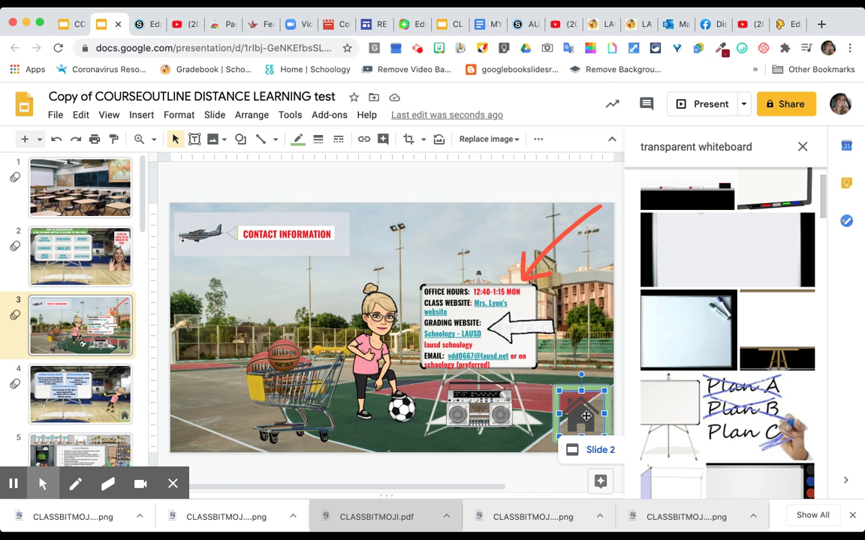
pyautogui.click(480, 398)
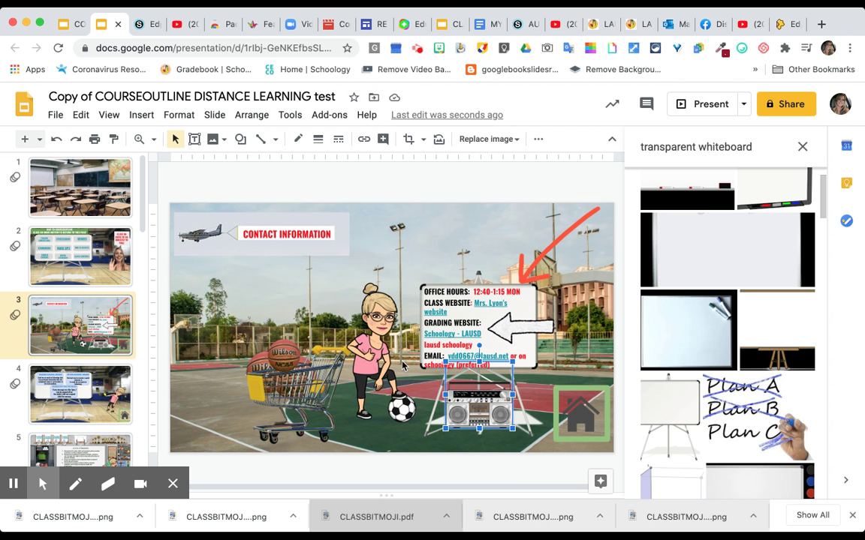
pyautogui.click(143, 115)
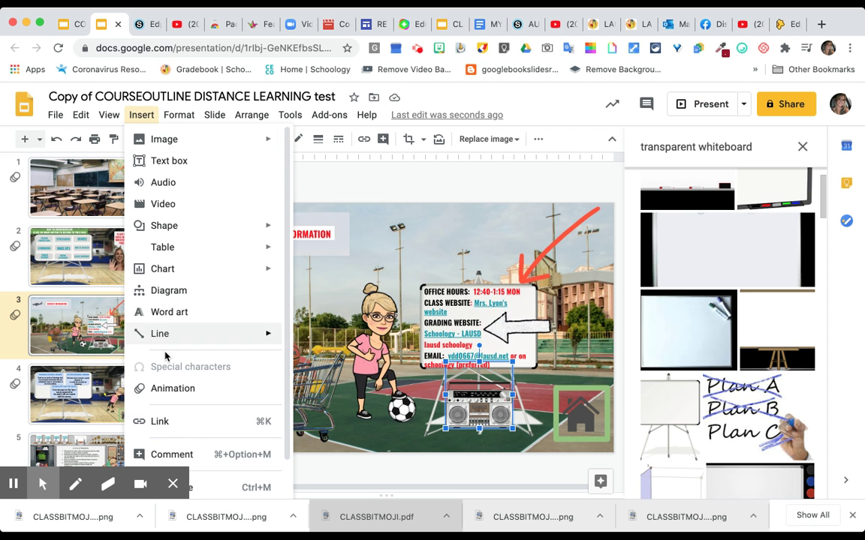
pyautogui.click(165, 421)
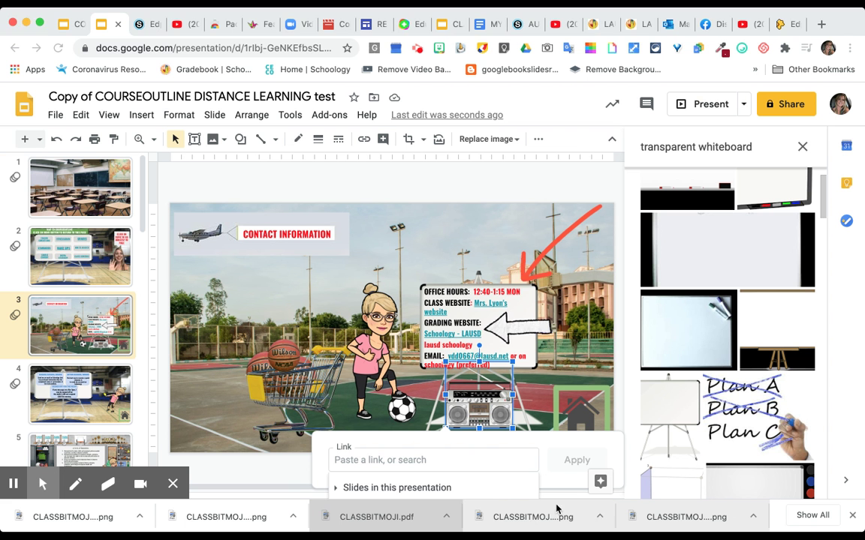
pyautogui.click(436, 488)
pyautogui.scroll(-2, 436, 488)
pyautogui.scroll(1, 436, 489)
pyautogui.scroll(1, 436, 491)
pyautogui.scroll(-1, 436, 491)
pyautogui.scroll(3, 436, 491)
pyautogui.scroll(-3, 436, 491)
pyautogui.scroll(-2, 436, 491)
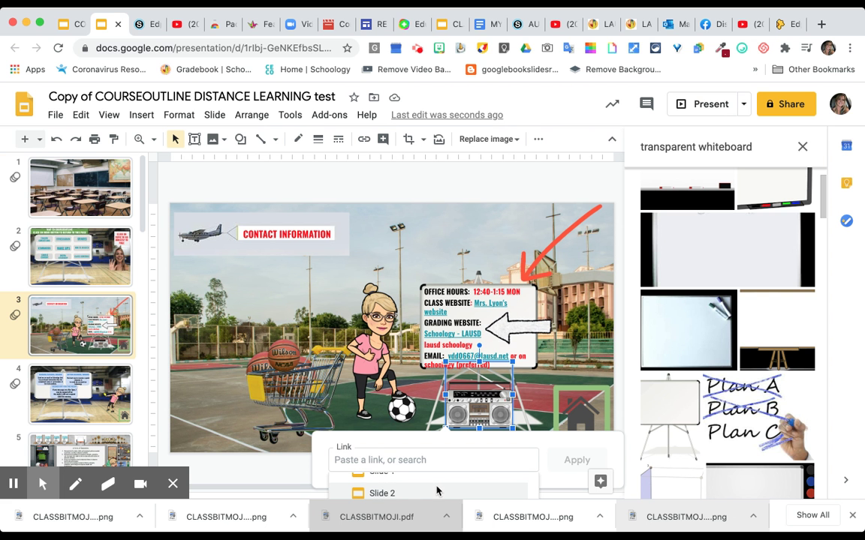
pyautogui.click(437, 490)
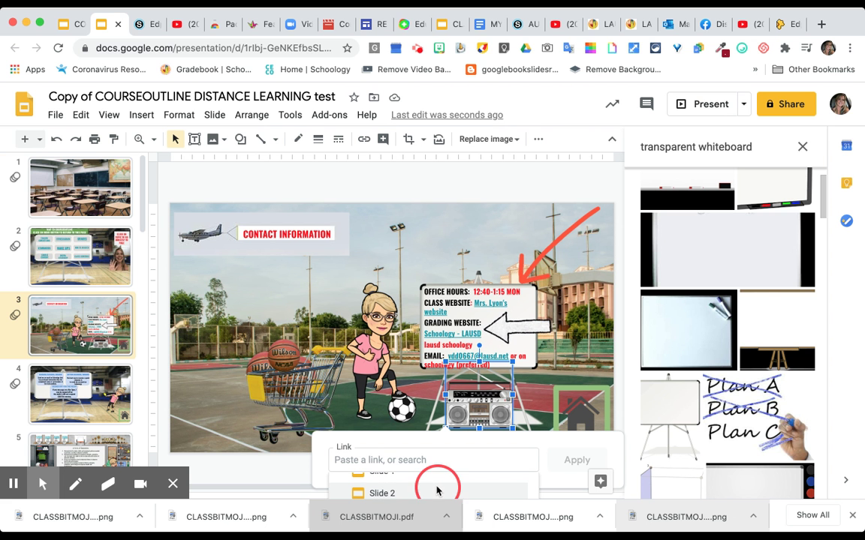
pyautogui.click(574, 461)
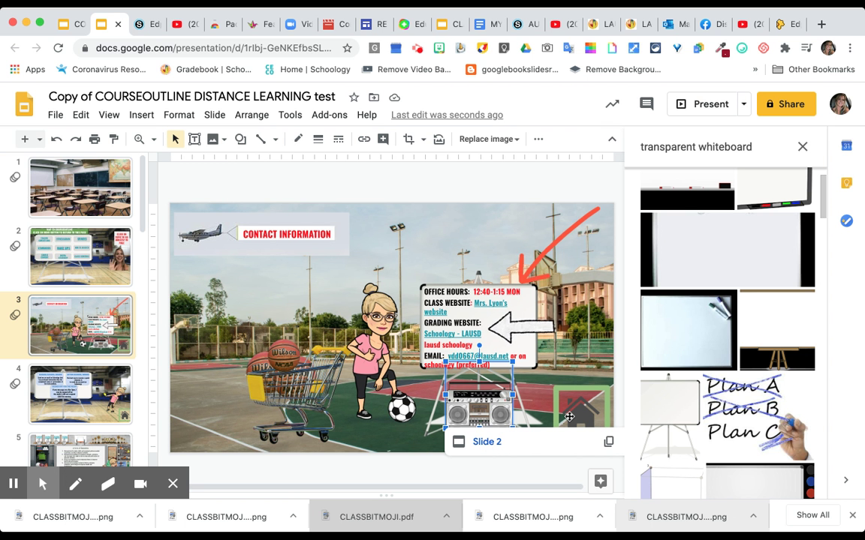
# - On the course outline map slide, follow the GRADES button's link to Slide 11
pyautogui.click(79, 268)
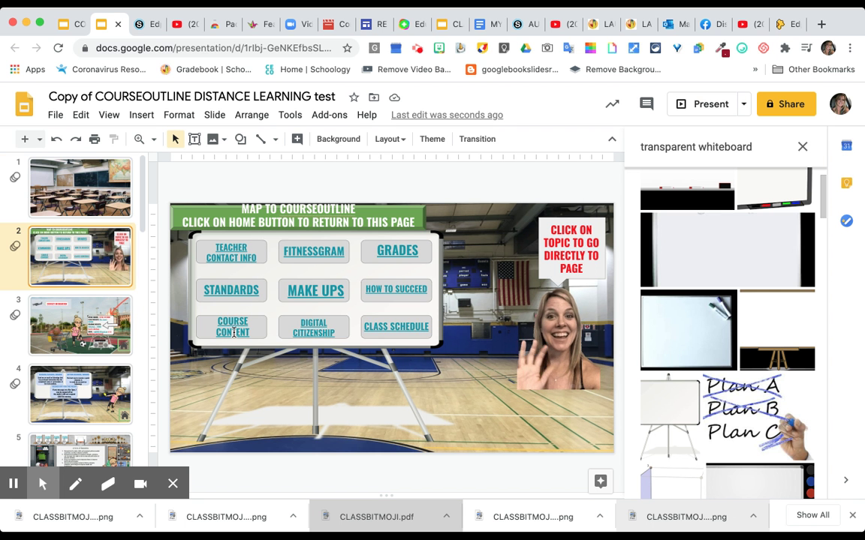
pyautogui.click(394, 253)
pyautogui.click(417, 272)
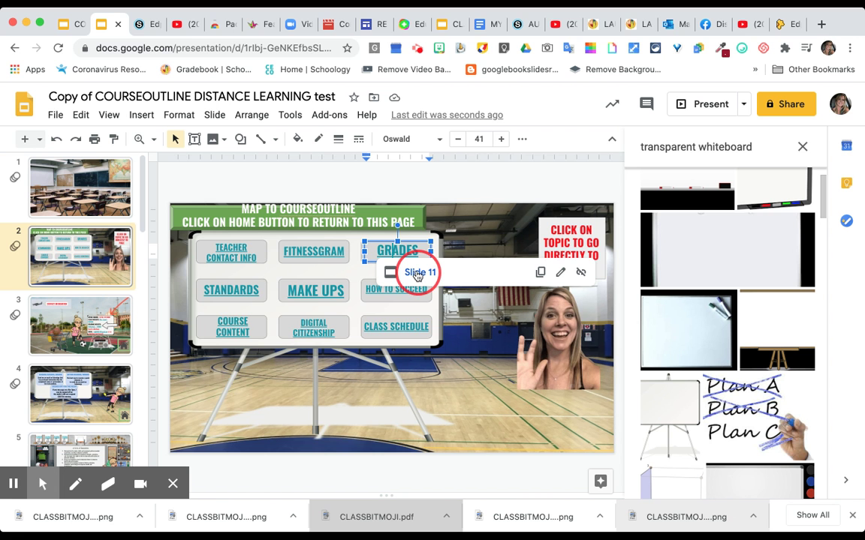